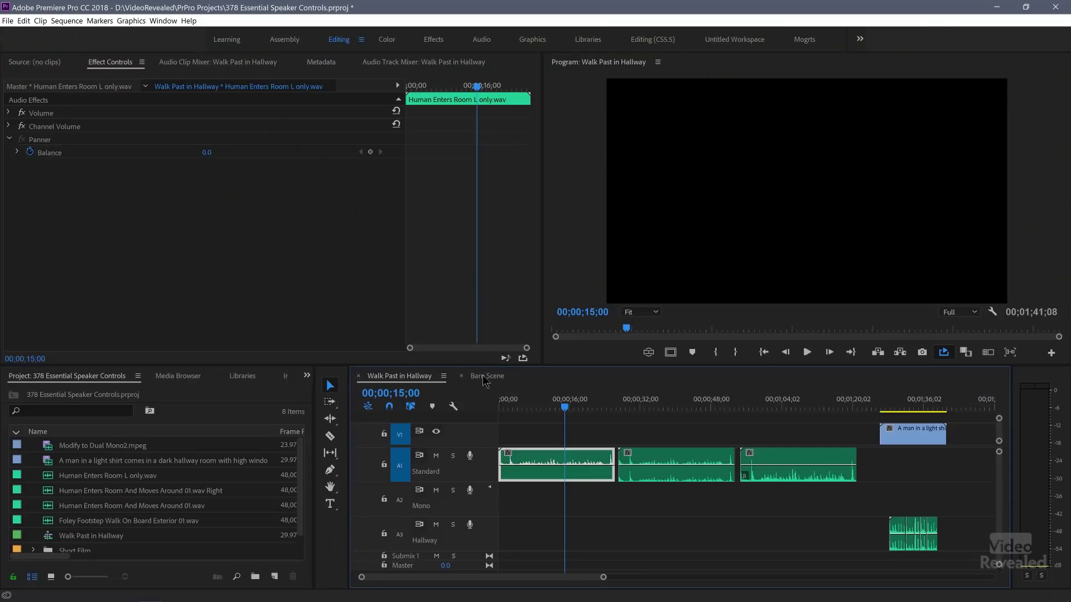
- Switch to the Barn Scene sequence and load Modify to Dual Mono2.mpeg into the Source Monitor
click(483, 377)
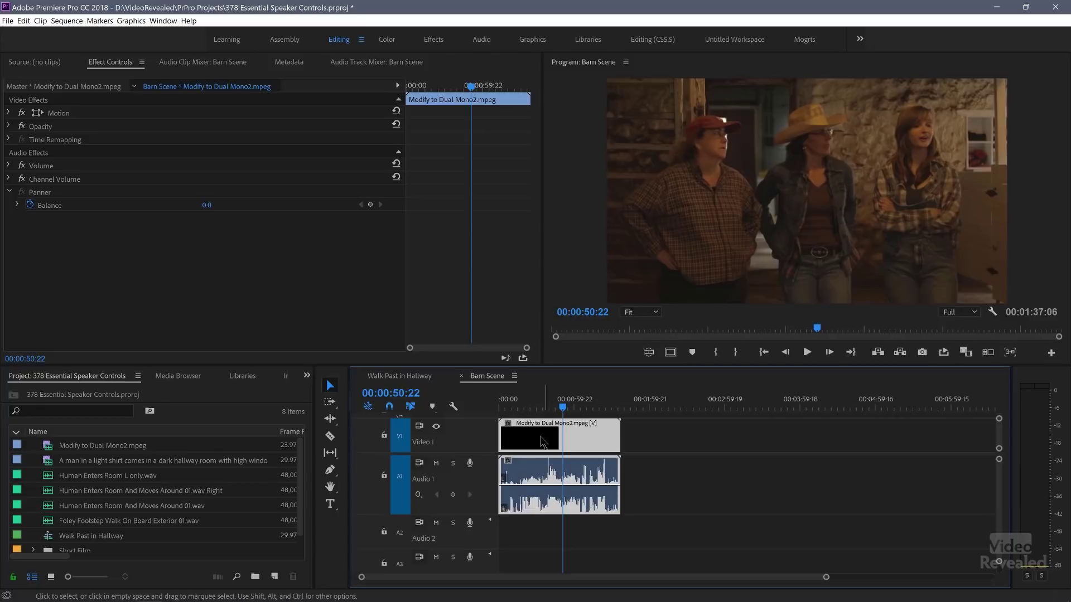
double_click(542, 442)
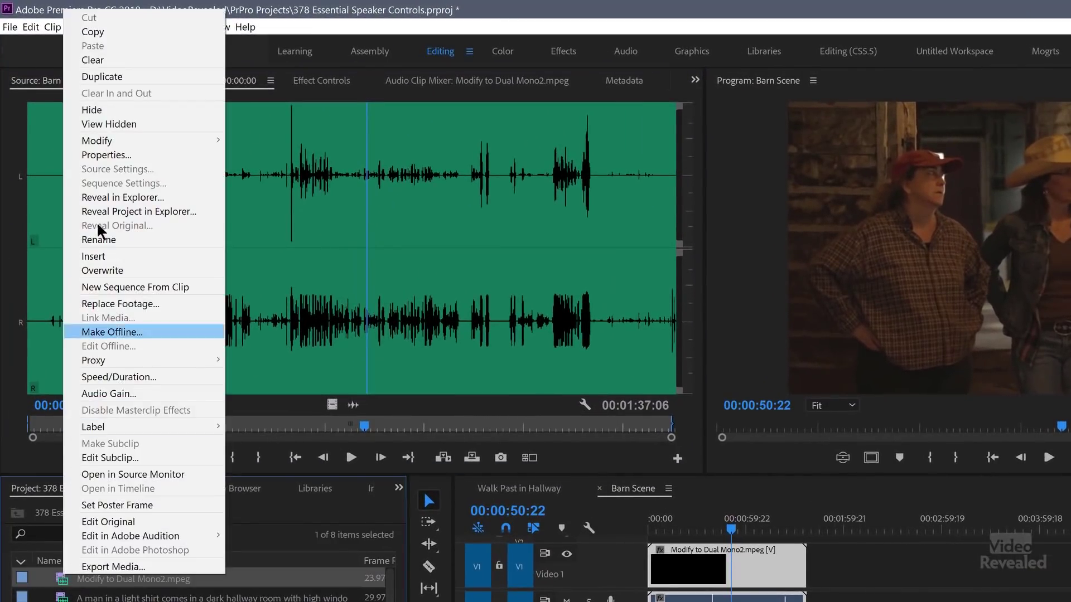
- Set Modify to Dual Mono2.mpeg's audio channels to Mono with 2 audio clips, accepting the master clip change
mouse_move(124, 146)
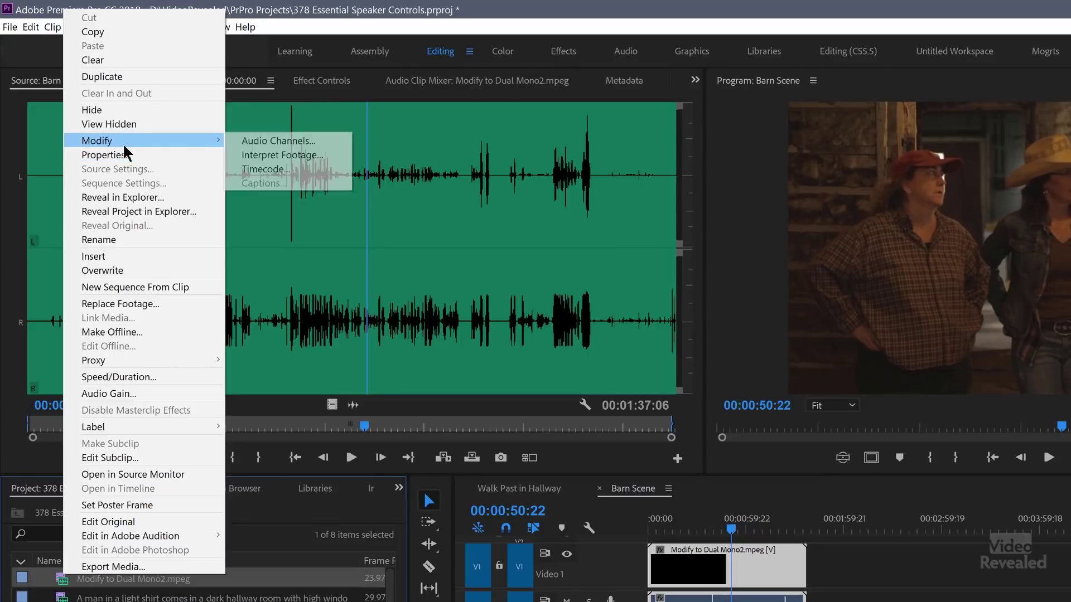
click(260, 143)
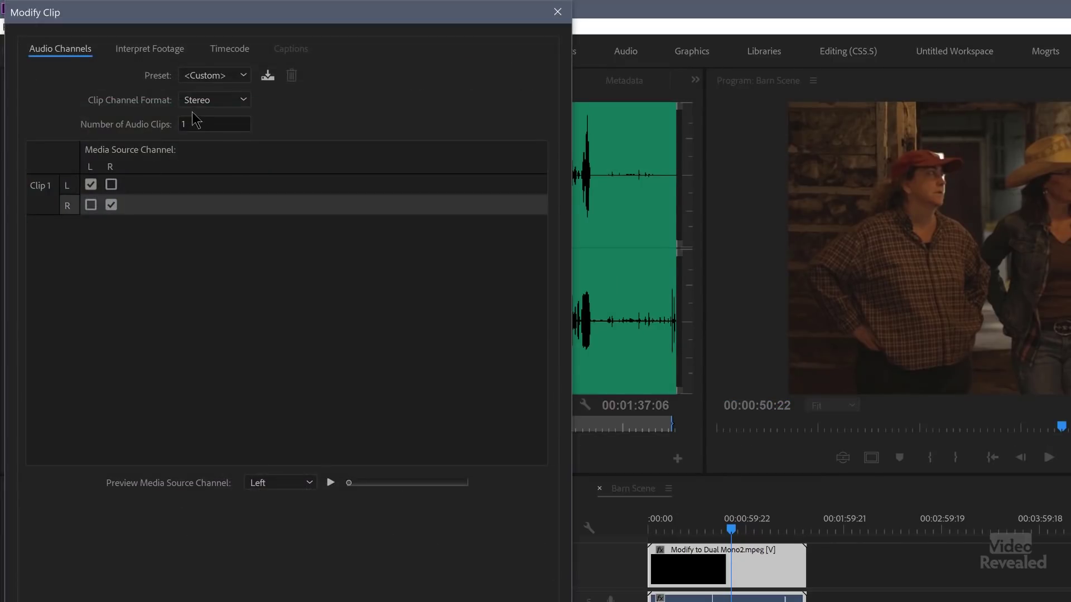
click(221, 102)
click(220, 118)
click(180, 124)
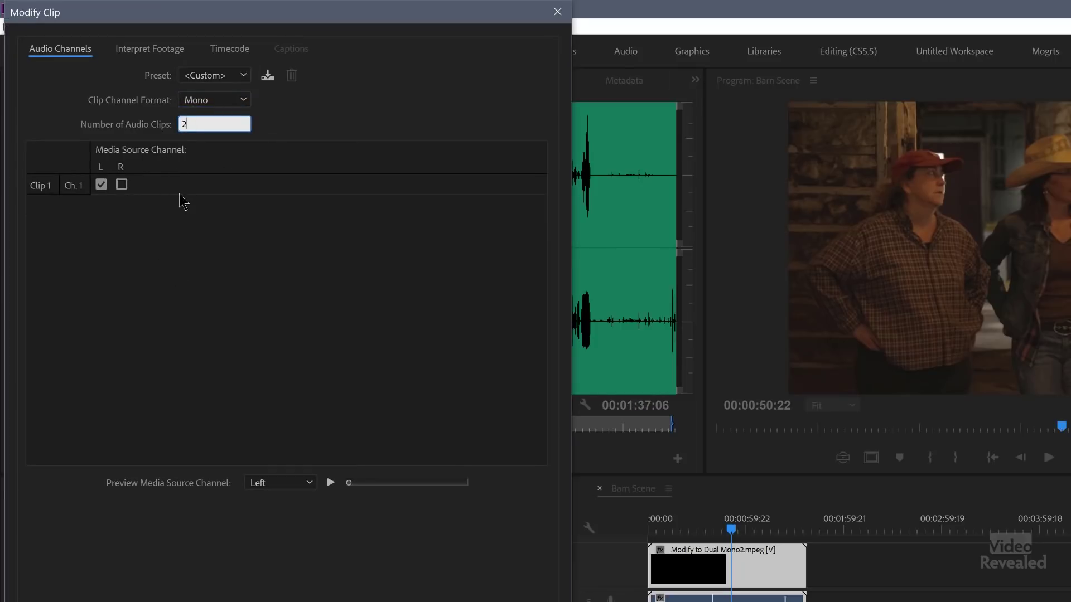
text(2)
key(Tab)
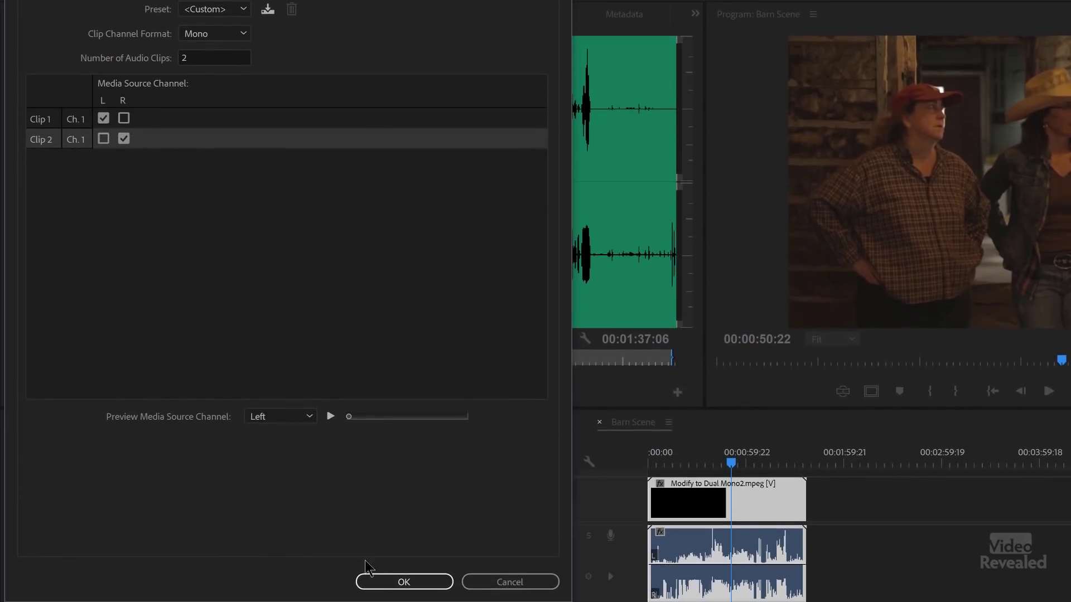
click(406, 581)
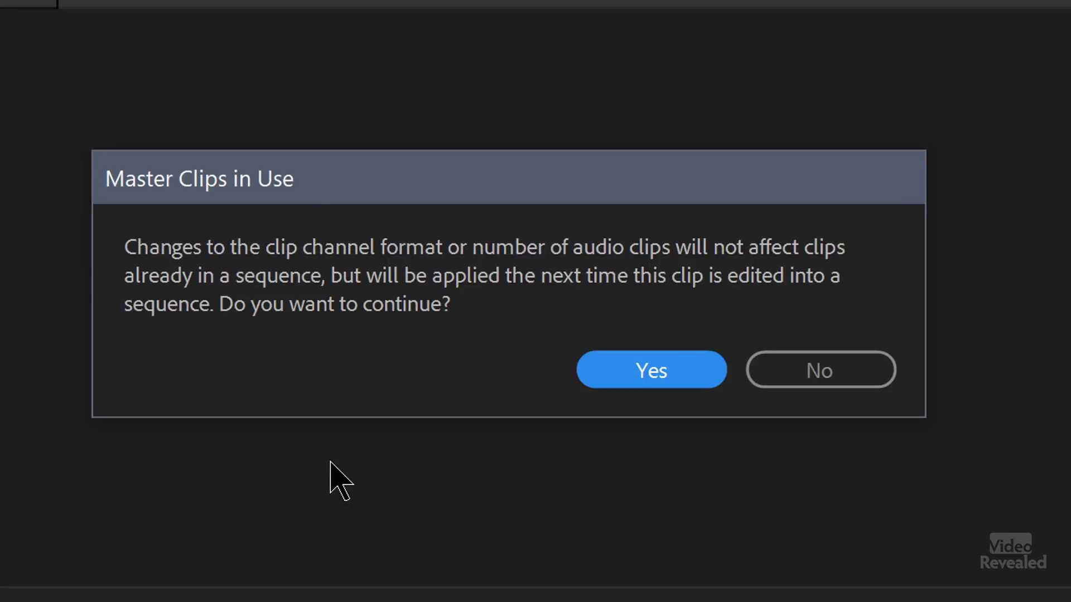
click(660, 375)
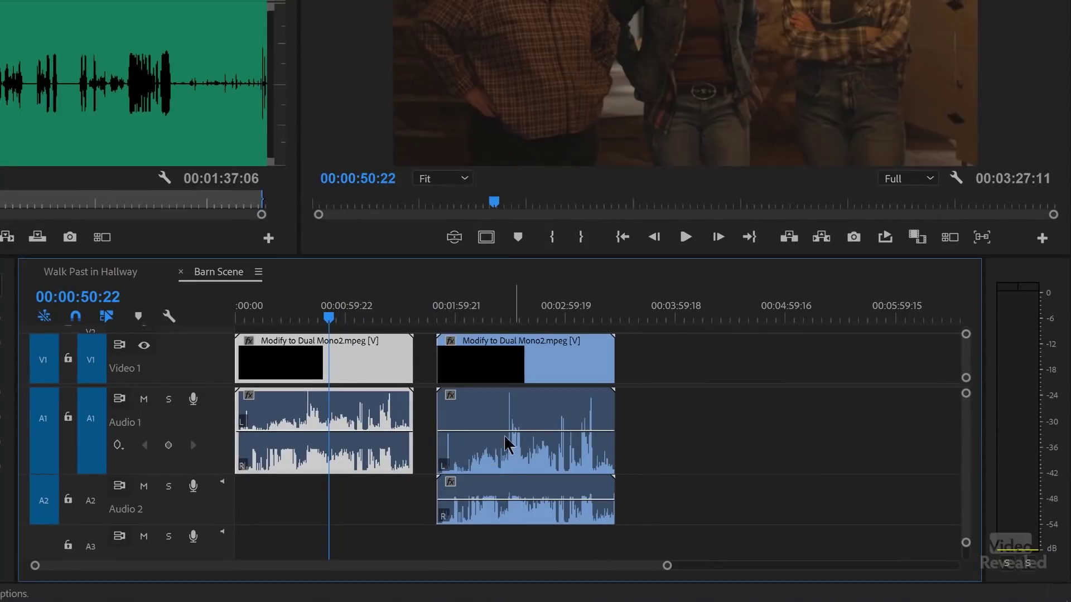
- Resize the audio tracks and drag the second clip copy's audio down onto tracks A2 and A3
key(ctrl+minus)
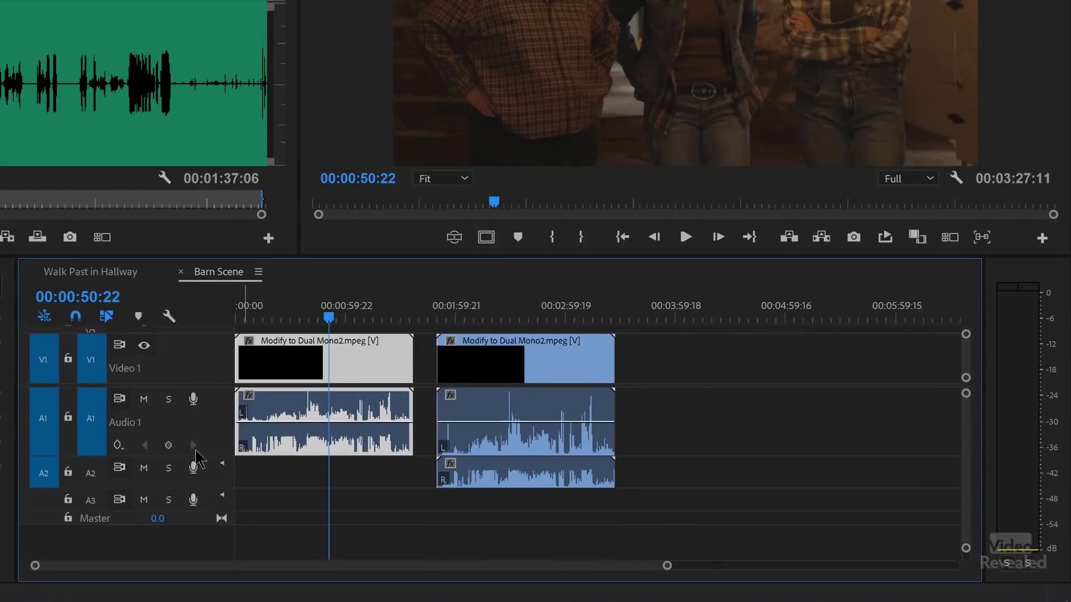
key(ctrl+z)
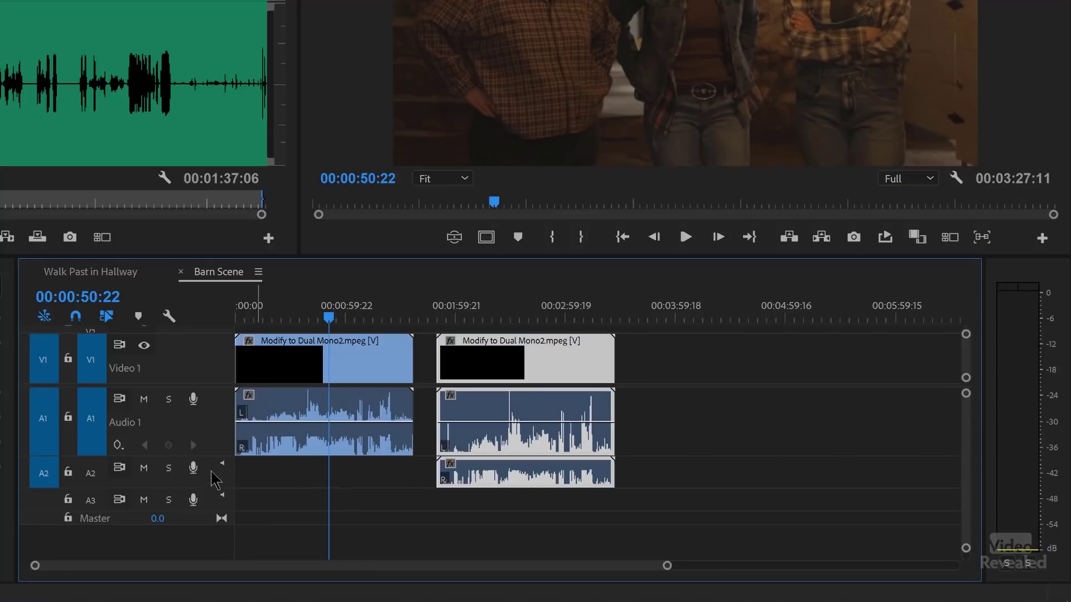
key(alt+equal)
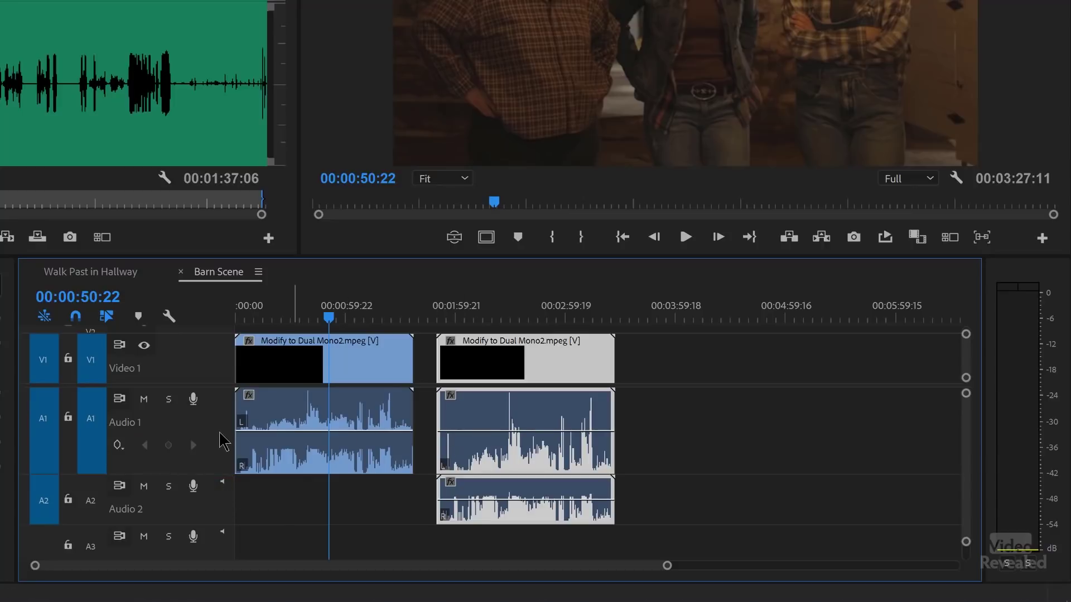
drag(477, 424, 468, 486)
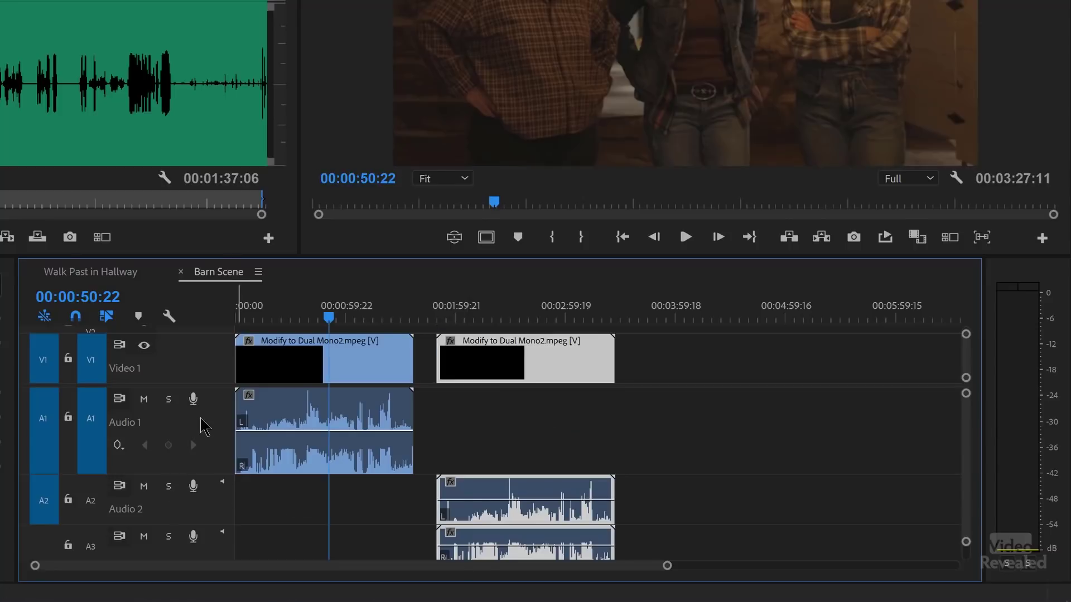
scroll(207, 427, down, 5)
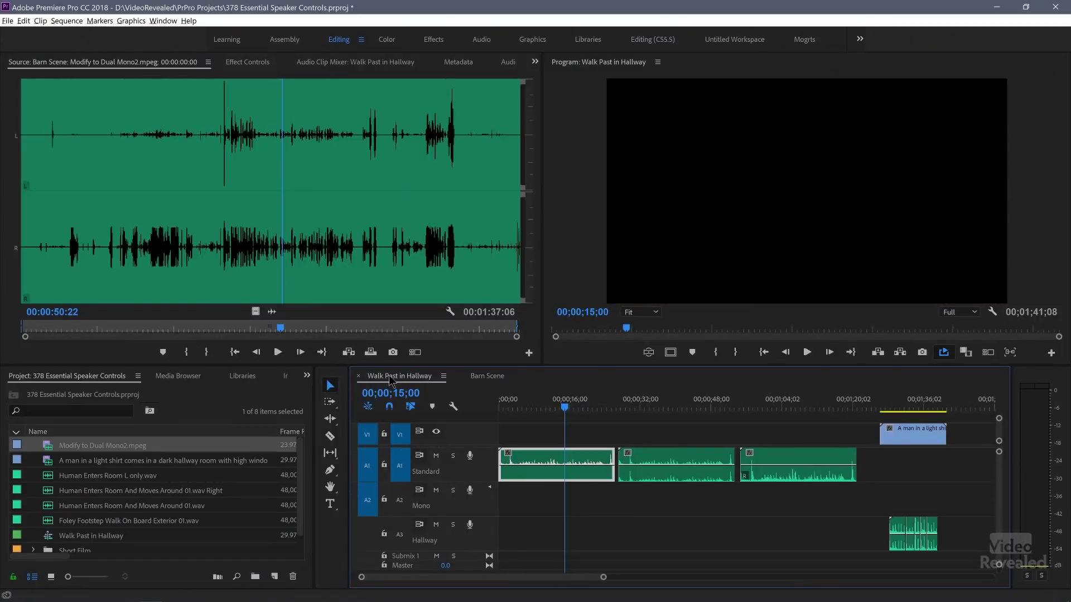
- Select only the first footstep clip on A1 and start playback slightly earlier
drag(580, 437, 788, 501)
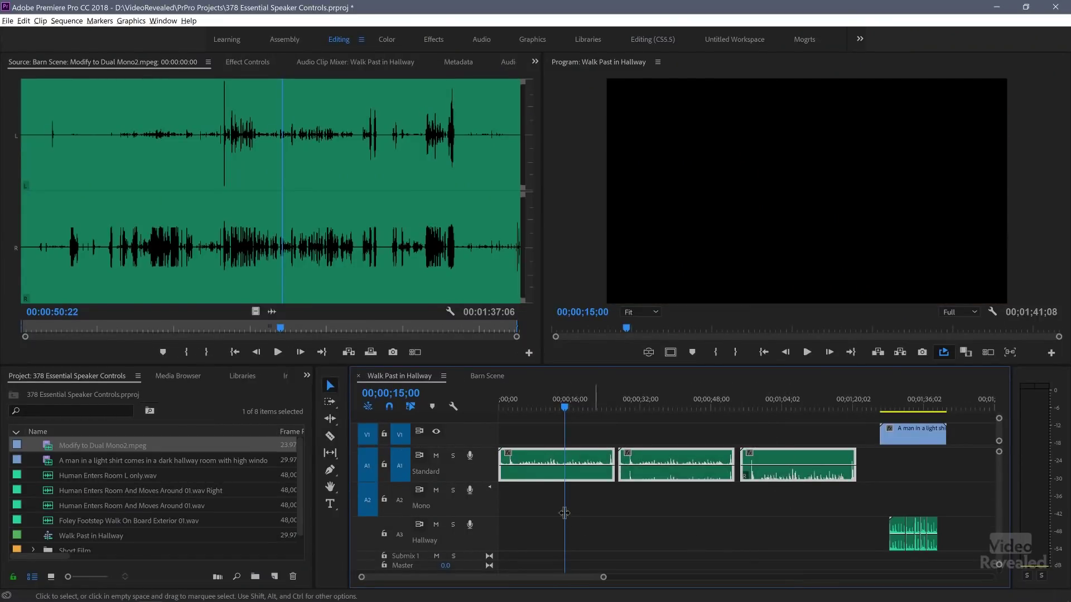
key(Left)
key(Left)
key(Left)
key(Left)
key(Left)
key(Left)
key(Left)
key(Left)
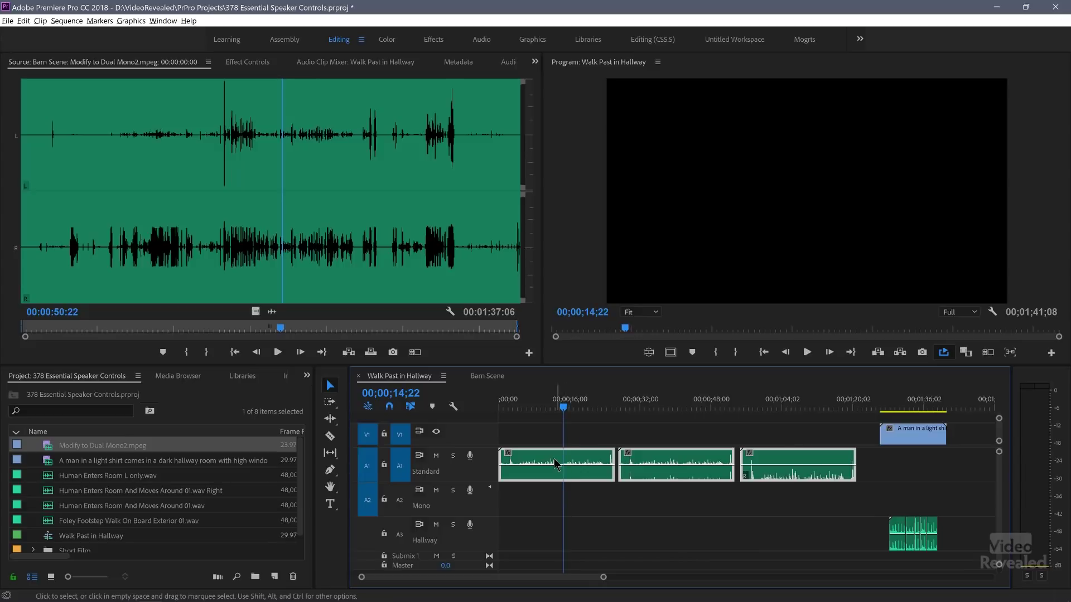
click(551, 493)
click(548, 461)
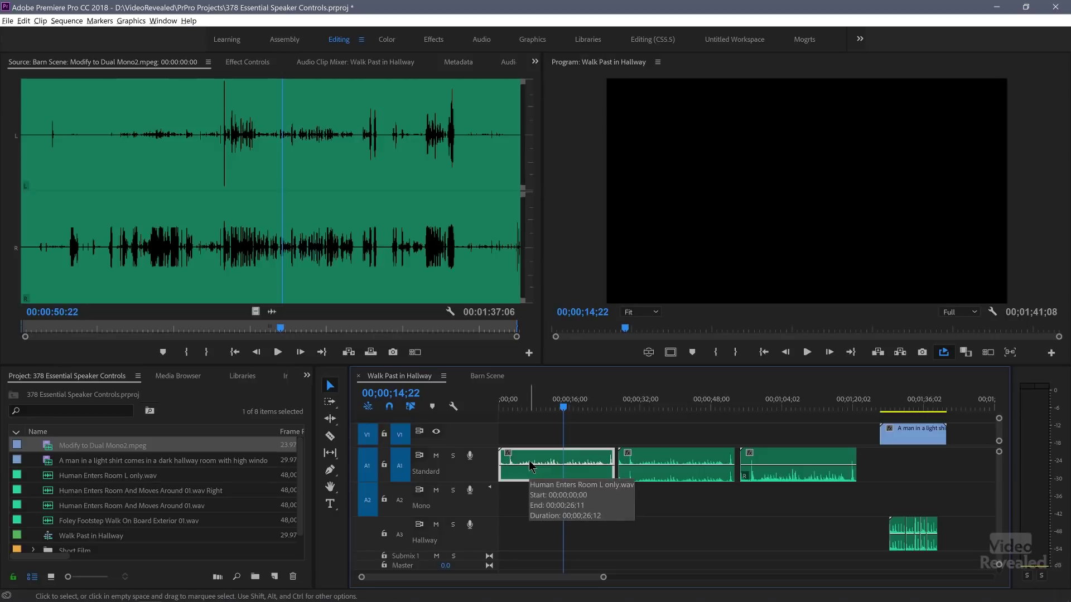
key(shift+k)
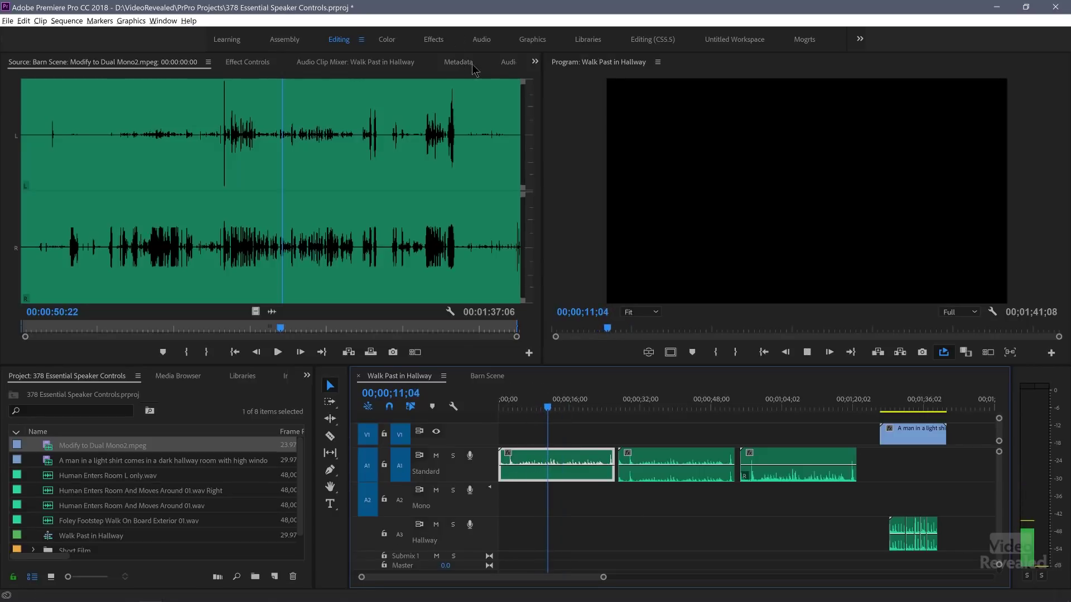
- Show the Audio Track Mixer and play the footsteps to watch the track meters
click(505, 66)
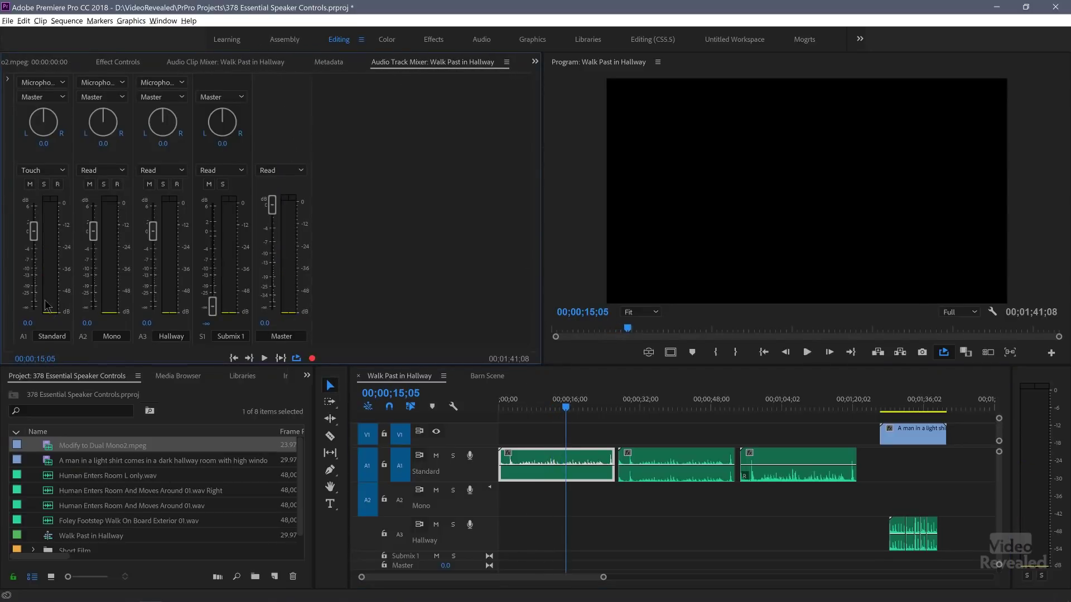
key(space)
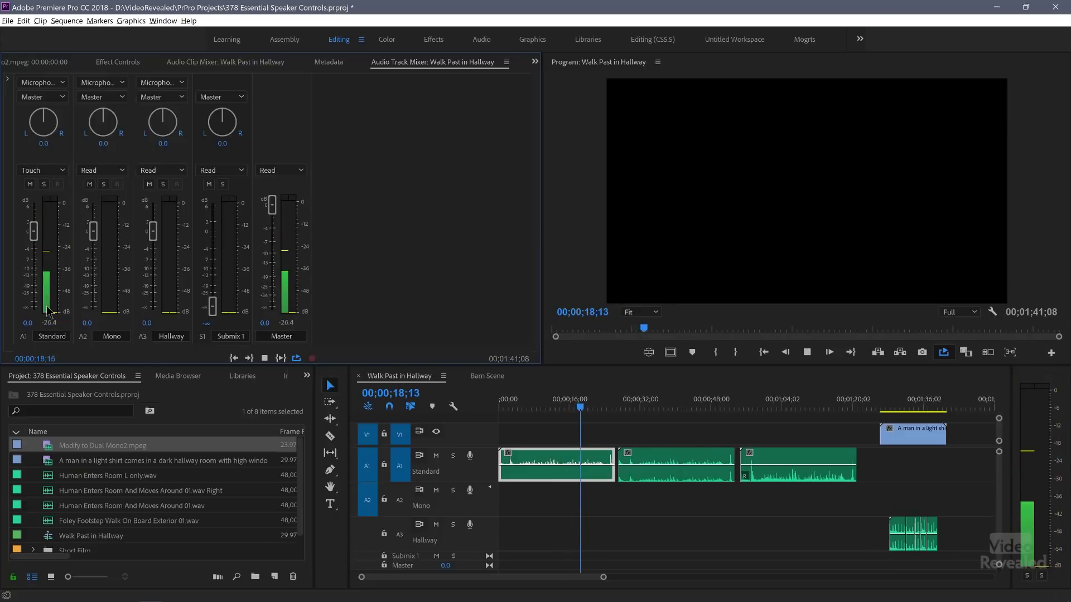
key(space)
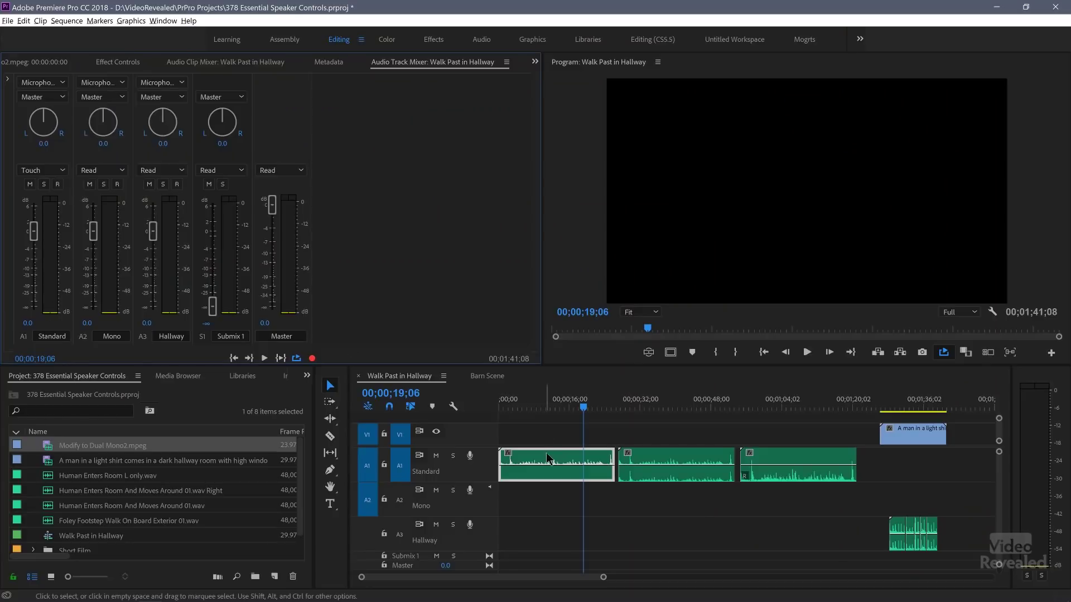
- Reveal the first A1 clip's source, Human Enters Room L only.wav, in the Project panel, then check Clip menu audio options
click(529, 466)
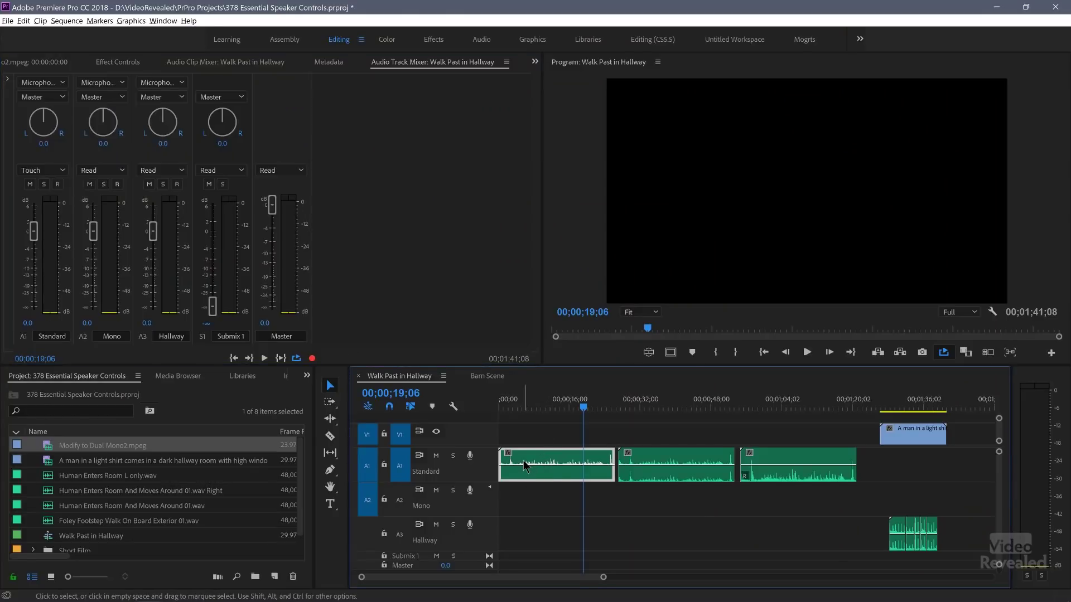
click(779, 457)
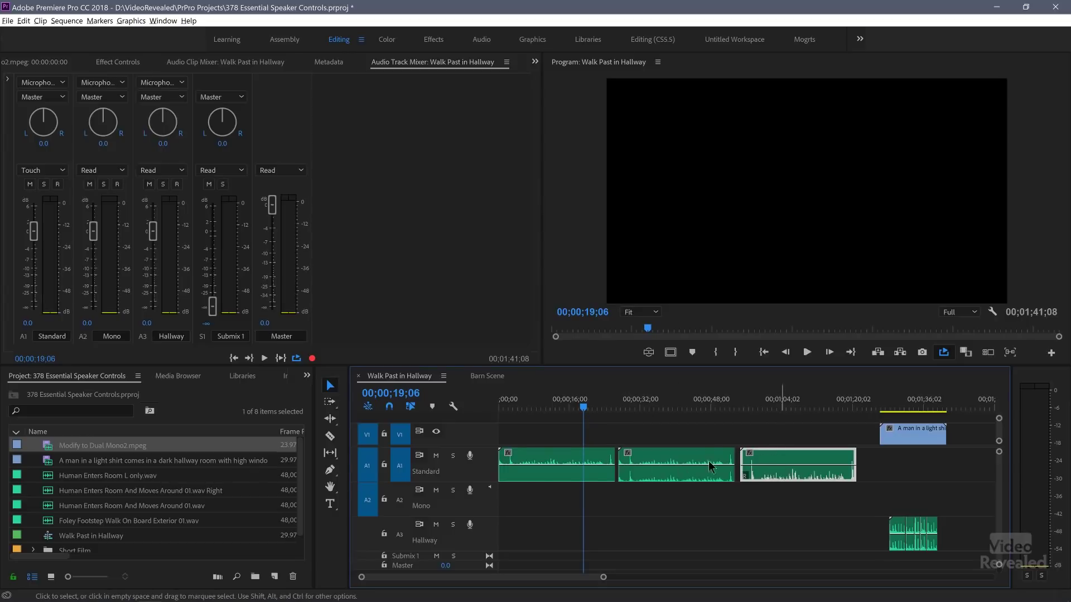
click(541, 460)
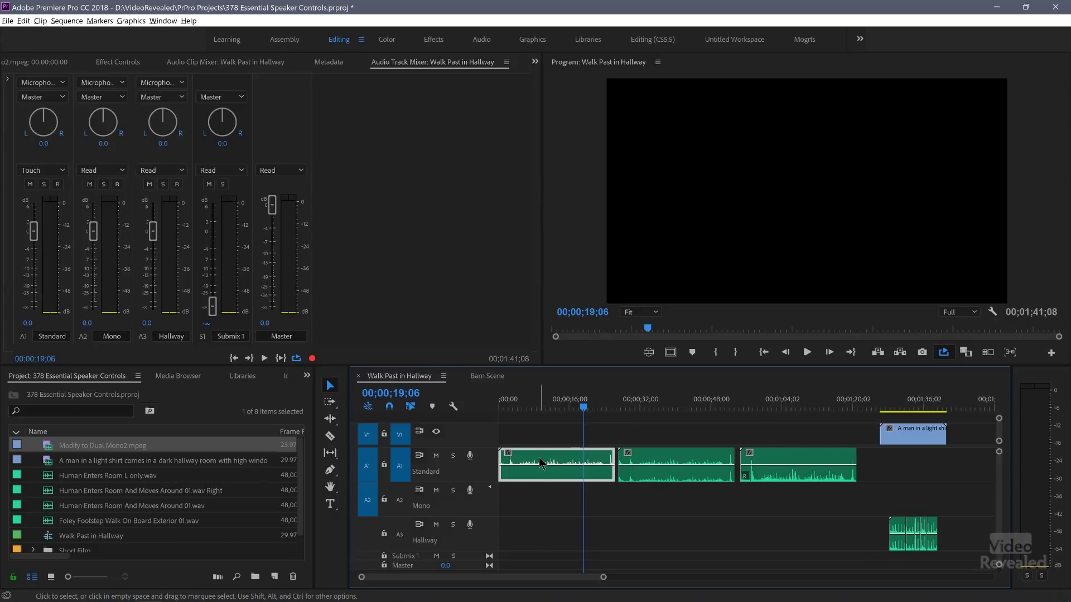
right_click(541, 462)
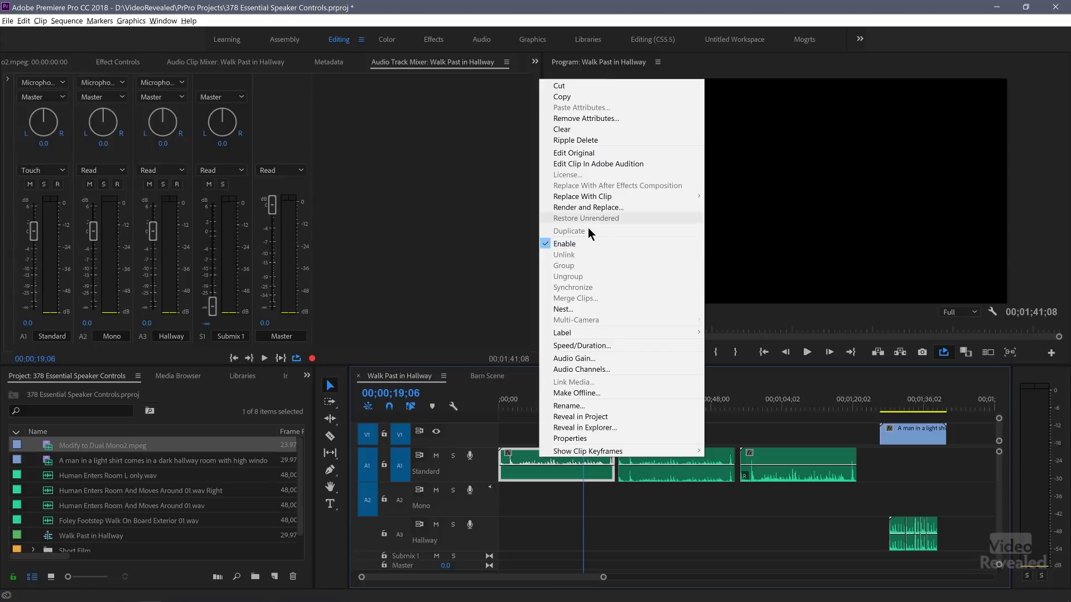
click(611, 417)
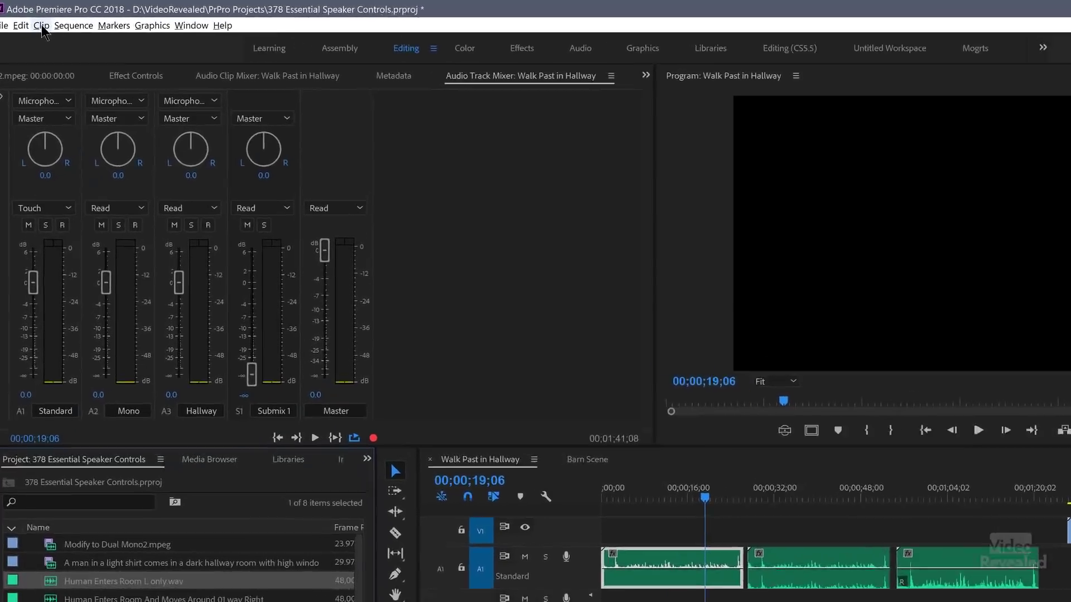
click(40, 20)
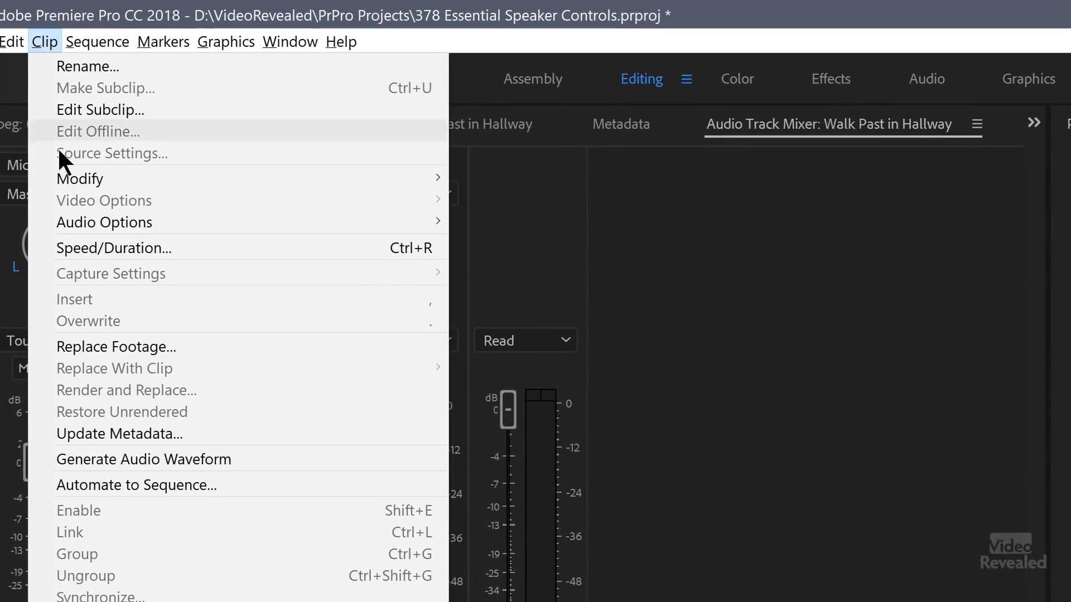
mouse_move(86, 220)
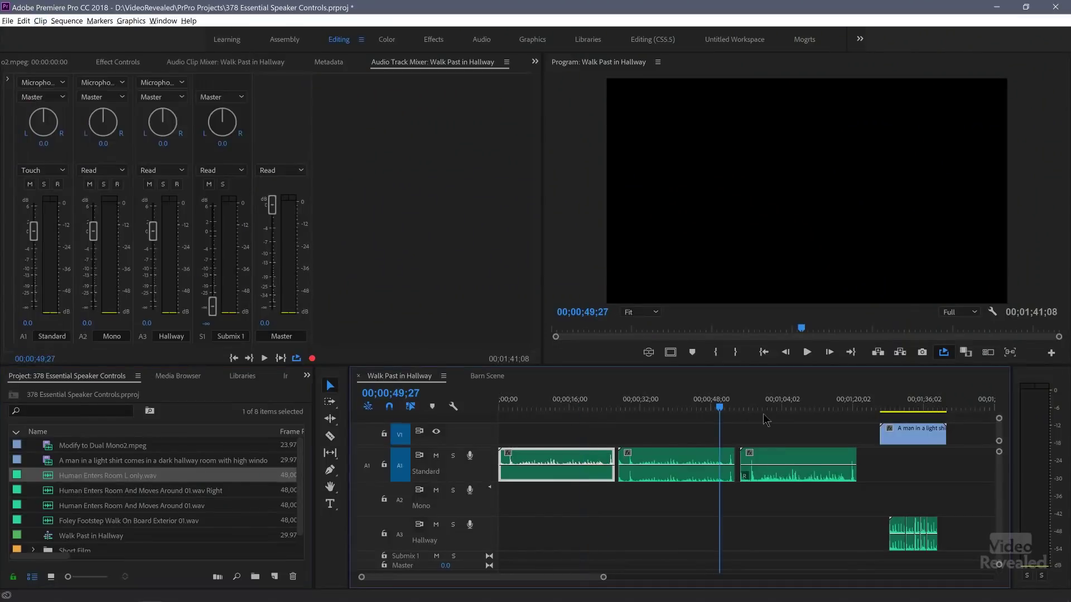
- Play from about 57 seconds, then show Effect Controls for Human Enters Room And Moves Around 01.wav
click(754, 410)
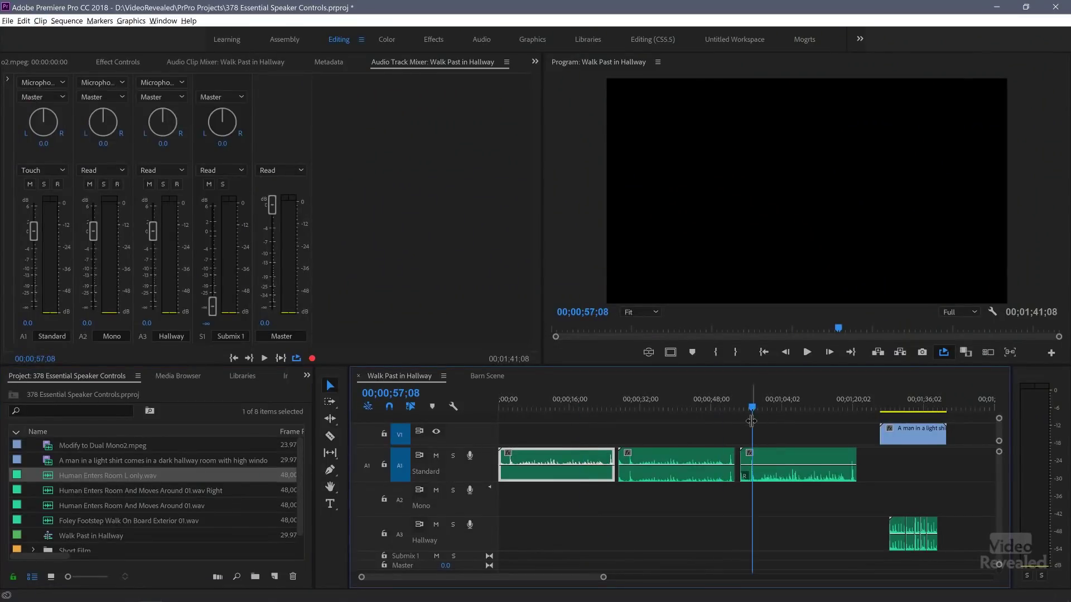
key(space)
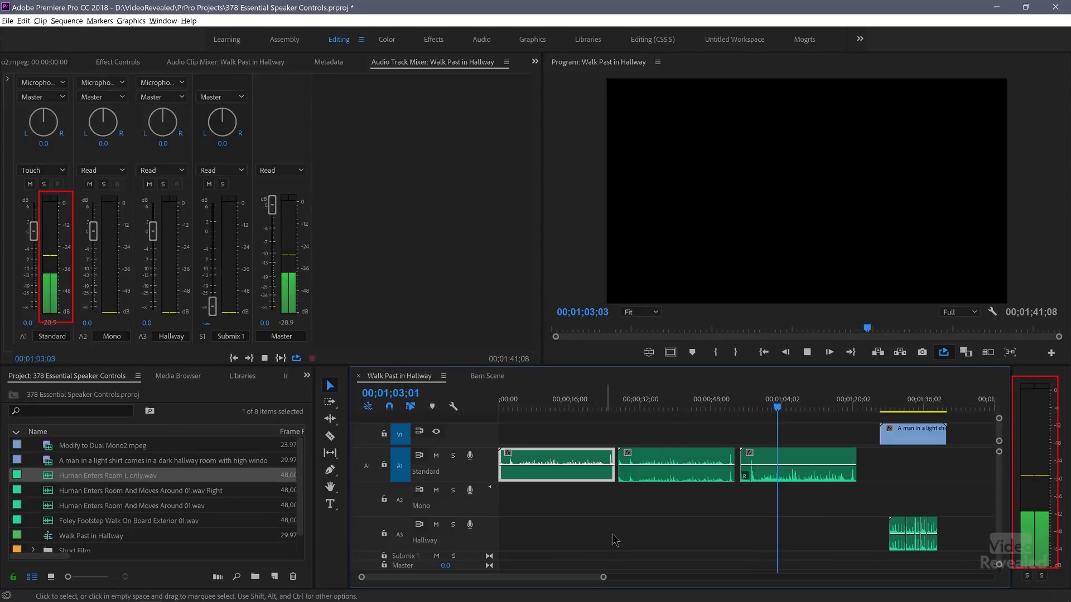
key(space)
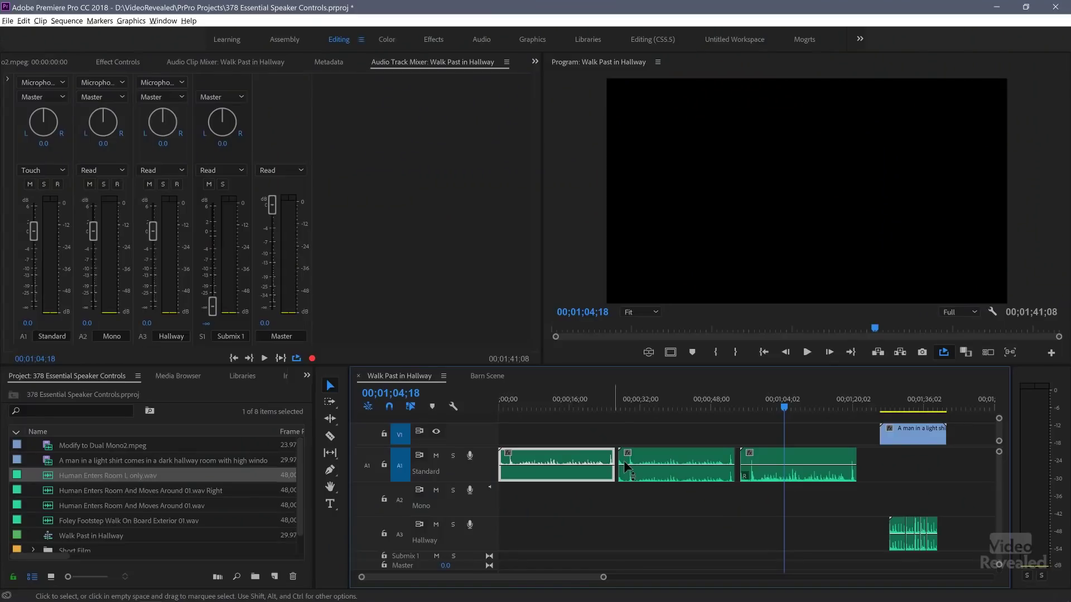
click(761, 466)
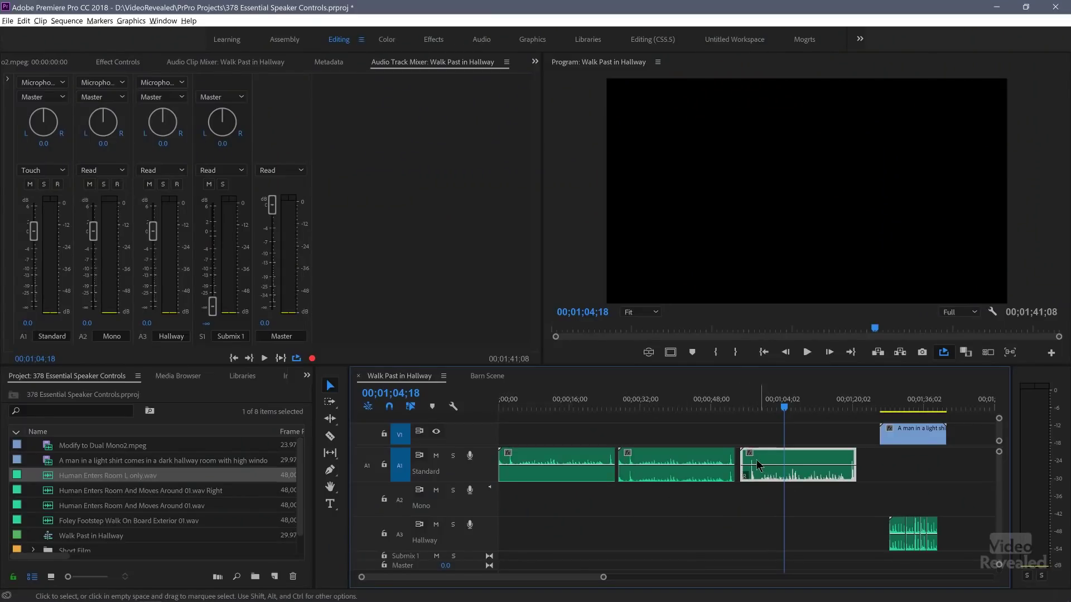
click(118, 63)
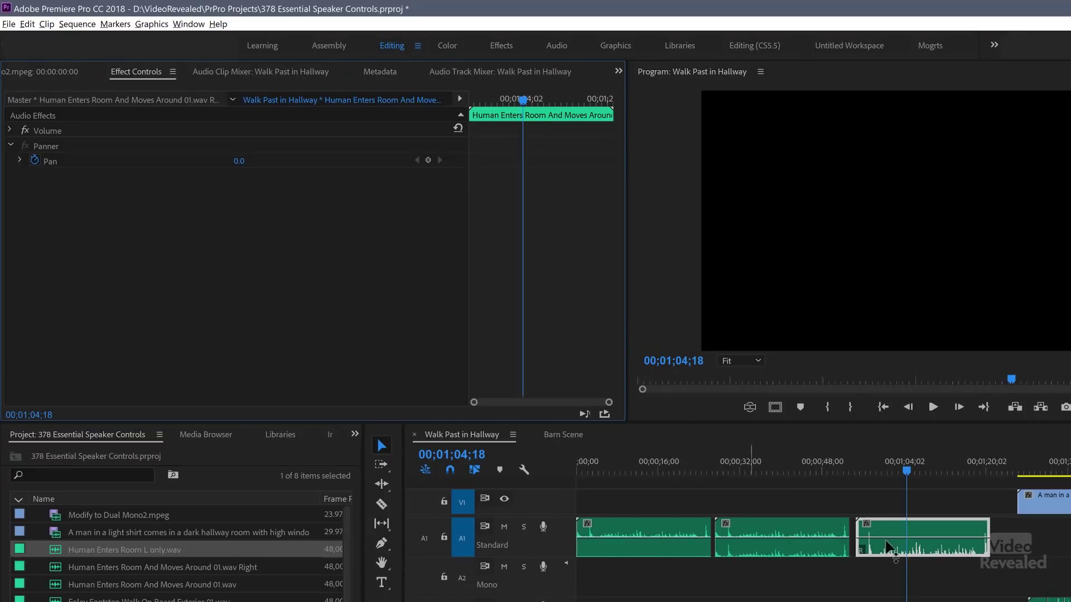
- Scrub the Panner's Pan to -100.0, adding a keyframe at 00;01;00;09
drag(888, 535, 886, 574)
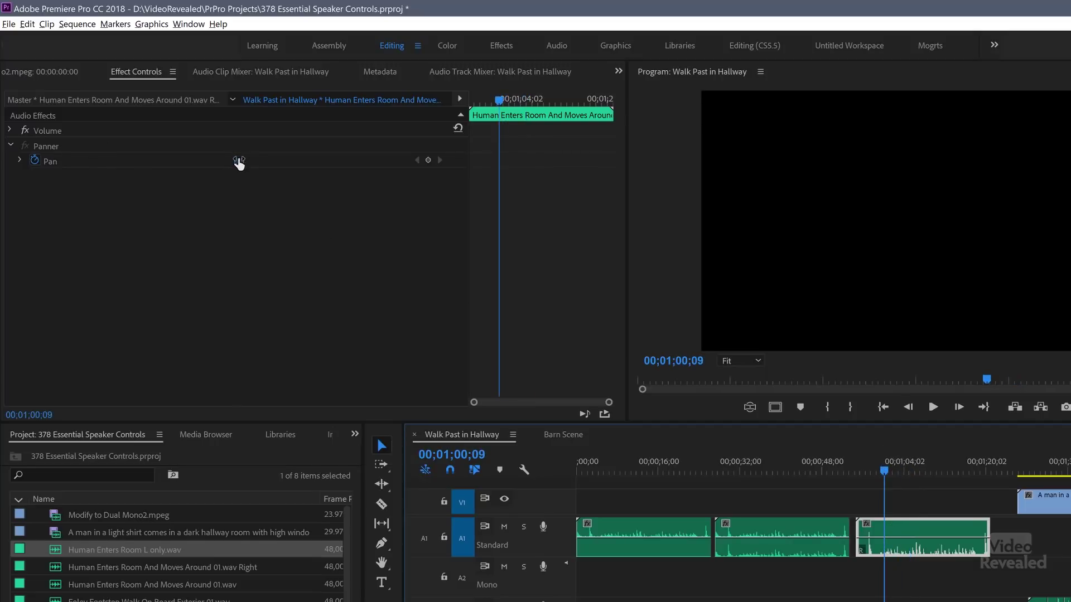
drag(238, 162, 231, 162)
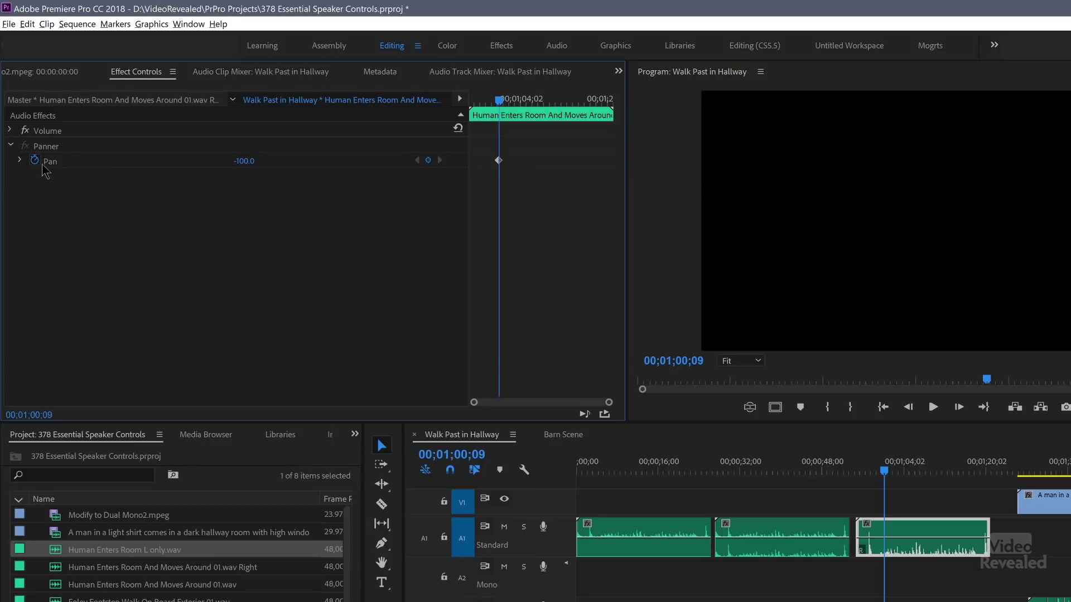
- Turn off Pan animation, deleting its keyframes, and set Pan back to 0.0
click(35, 161)
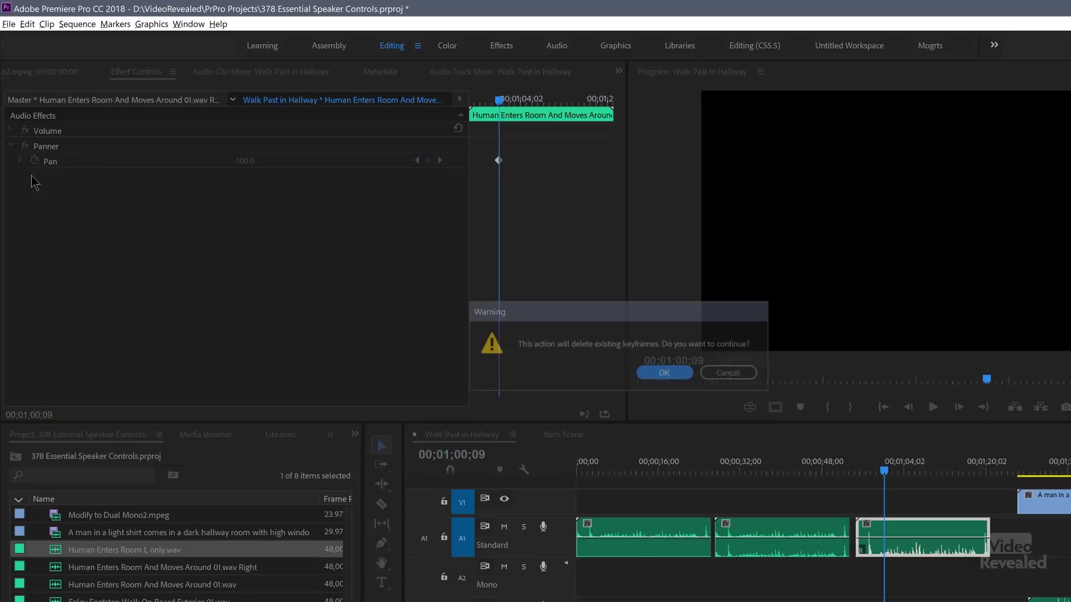
click(665, 373)
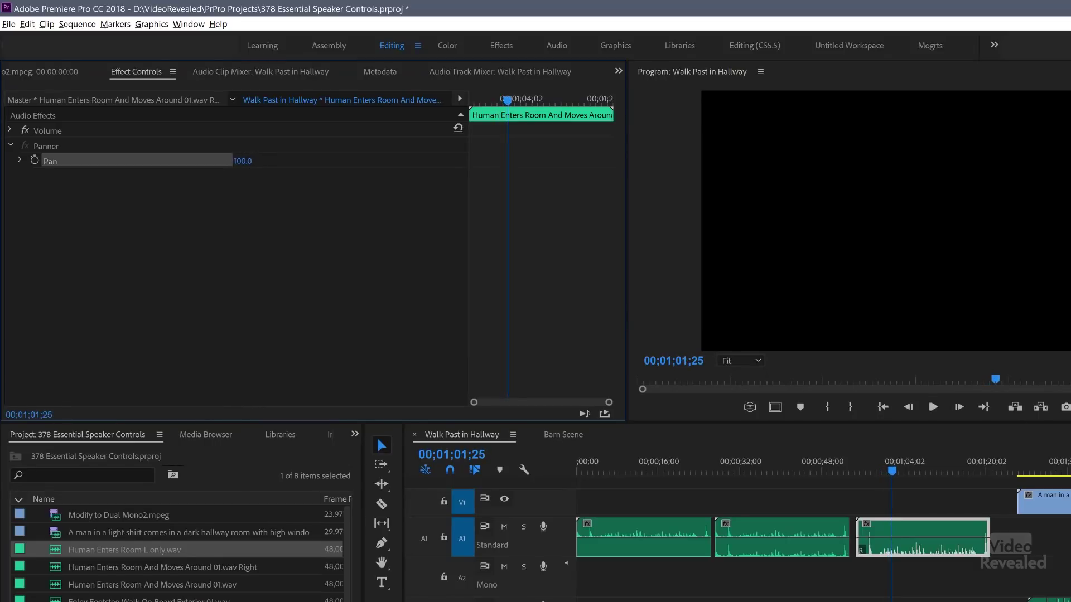
key(space)
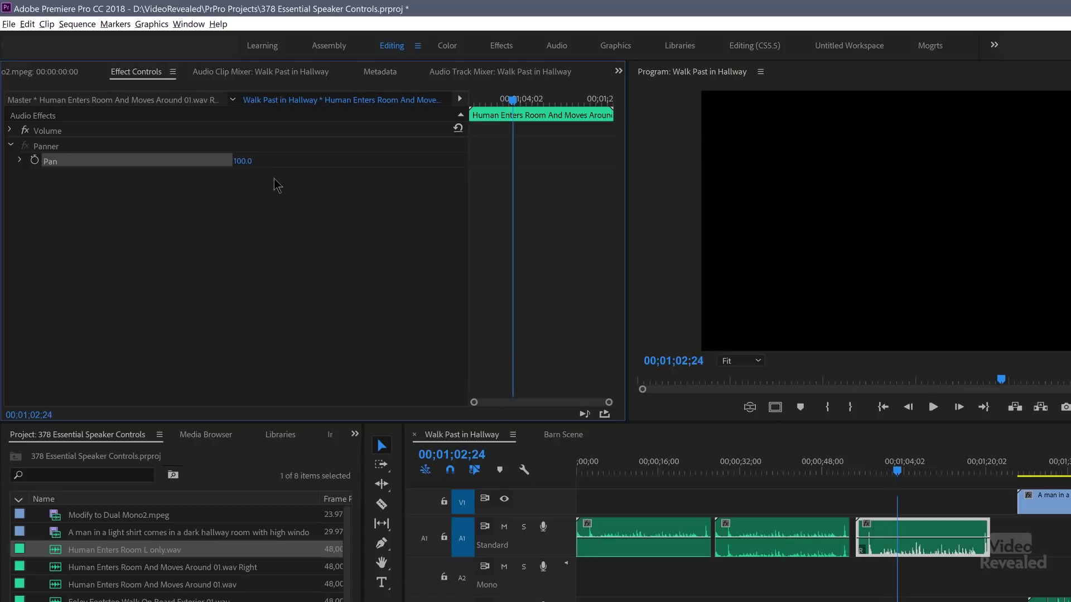
click(242, 163)
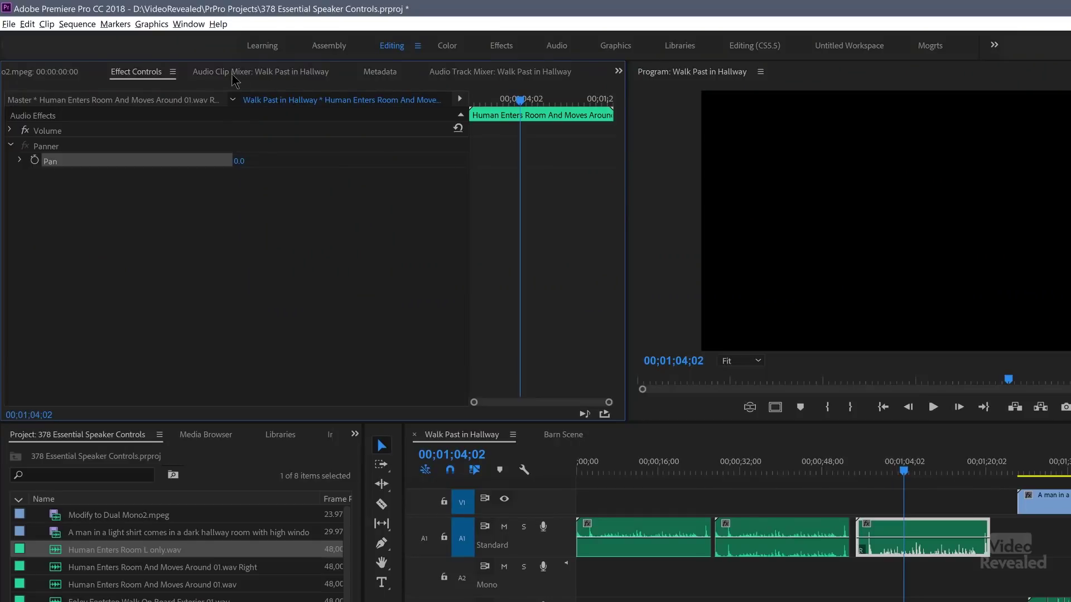
click(215, 73)
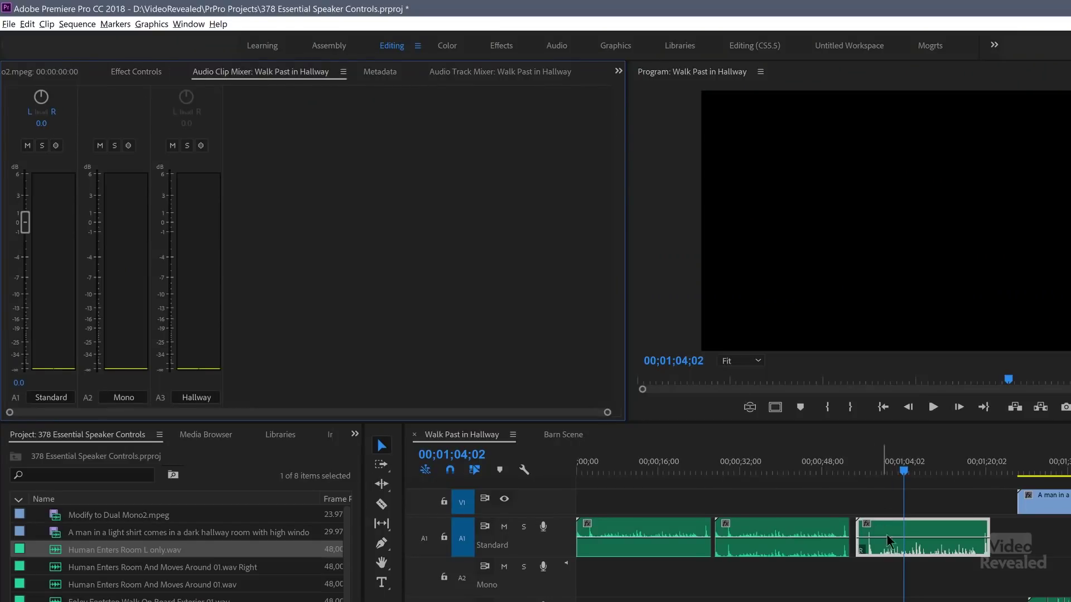
- Play the timeline while sweeping the A1 pan knob in the Audio Clip Mixer, then replay to review
click(881, 503)
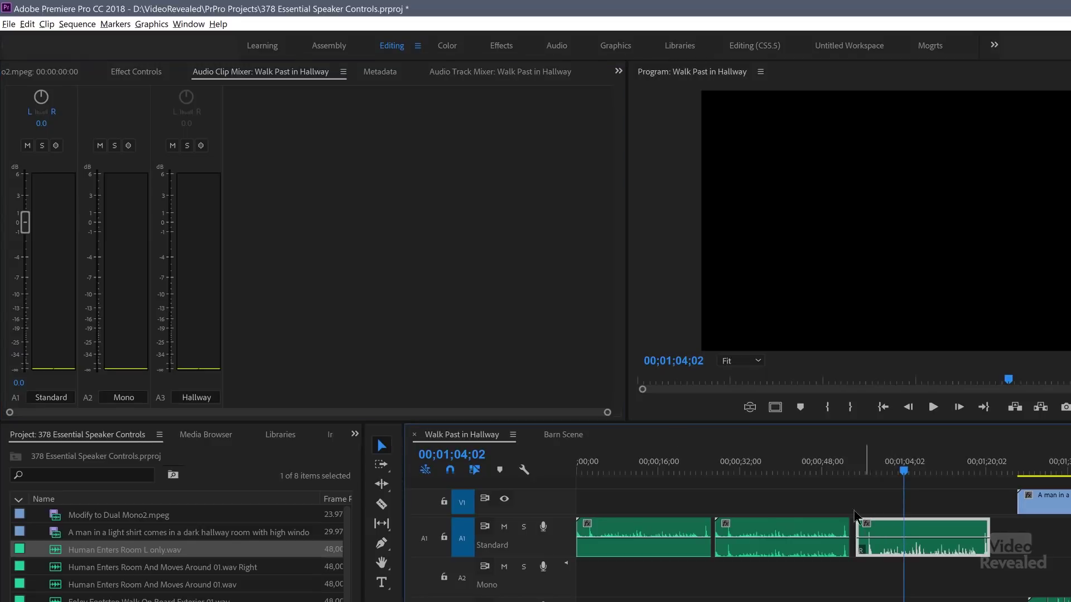
drag(41, 99, 2, 118)
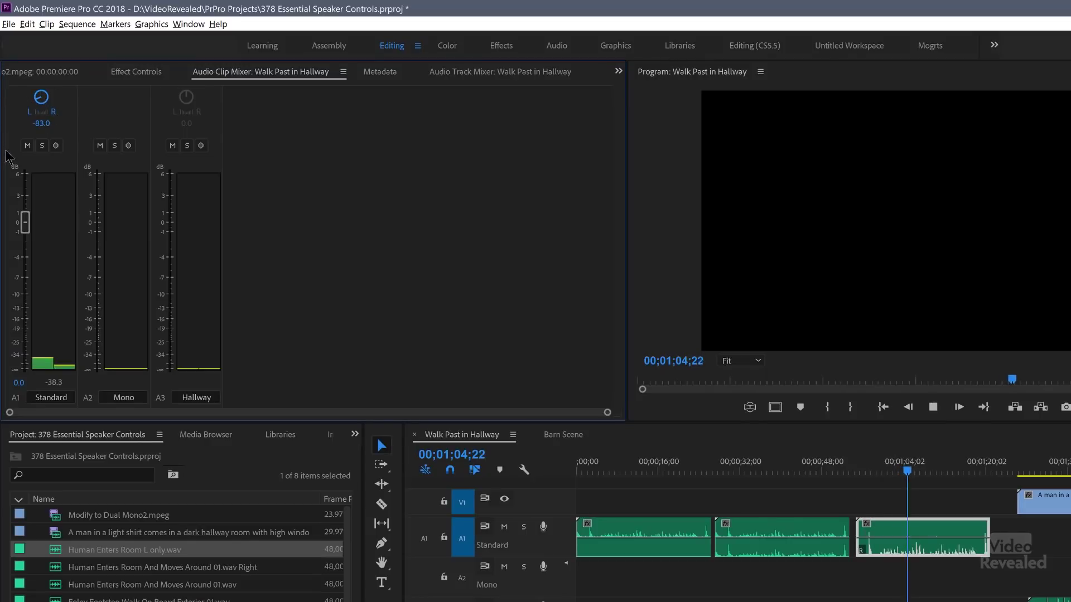
key(space)
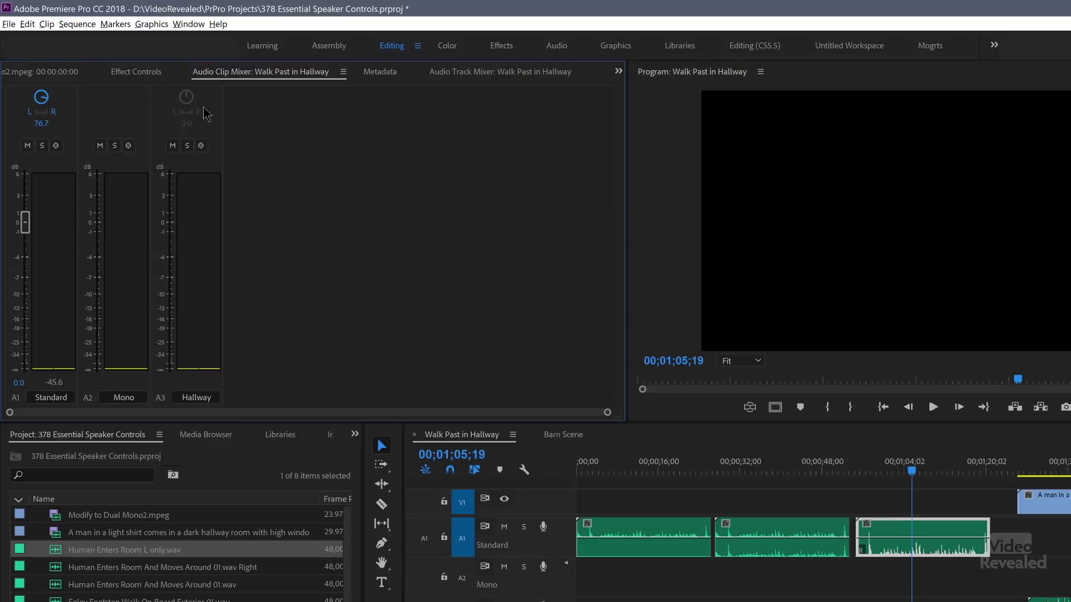
key(space)
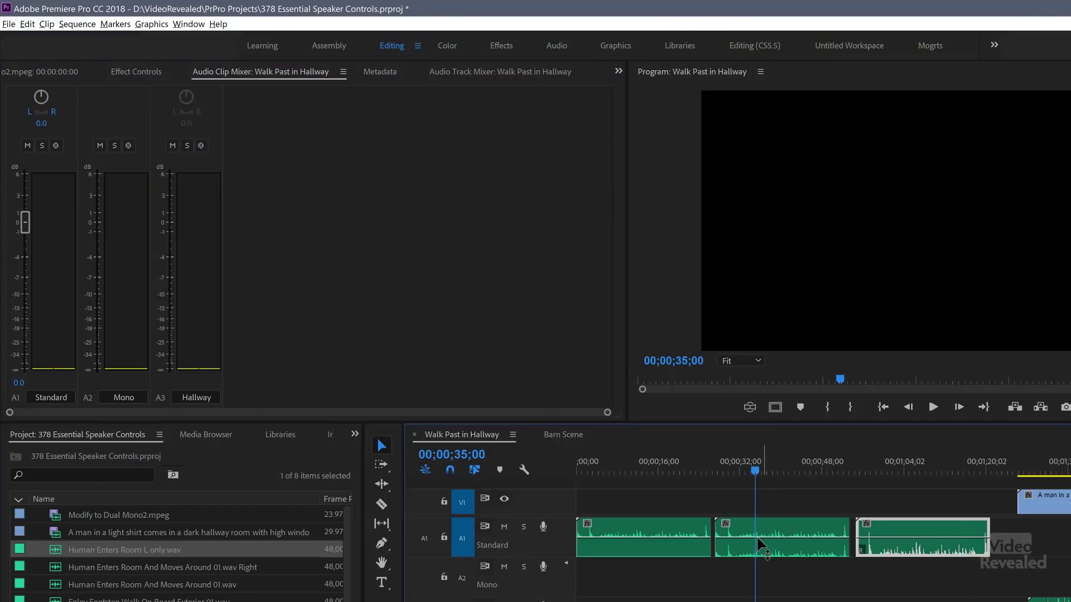
key(space)
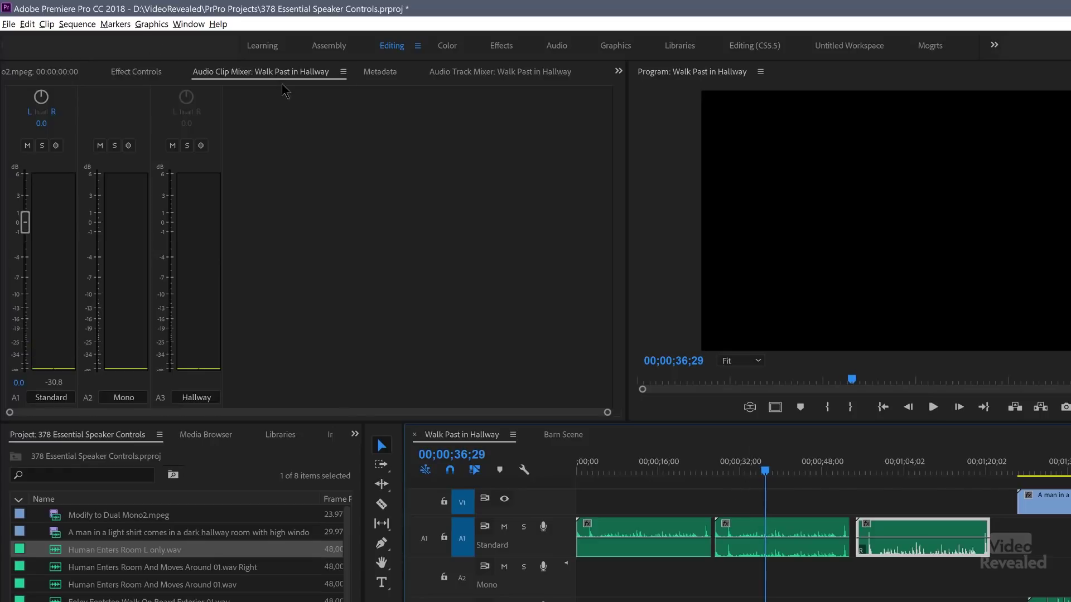
- Keyframe the second Standard-track clip's Balance fully left at -100.0 in Effect Controls
click(151, 74)
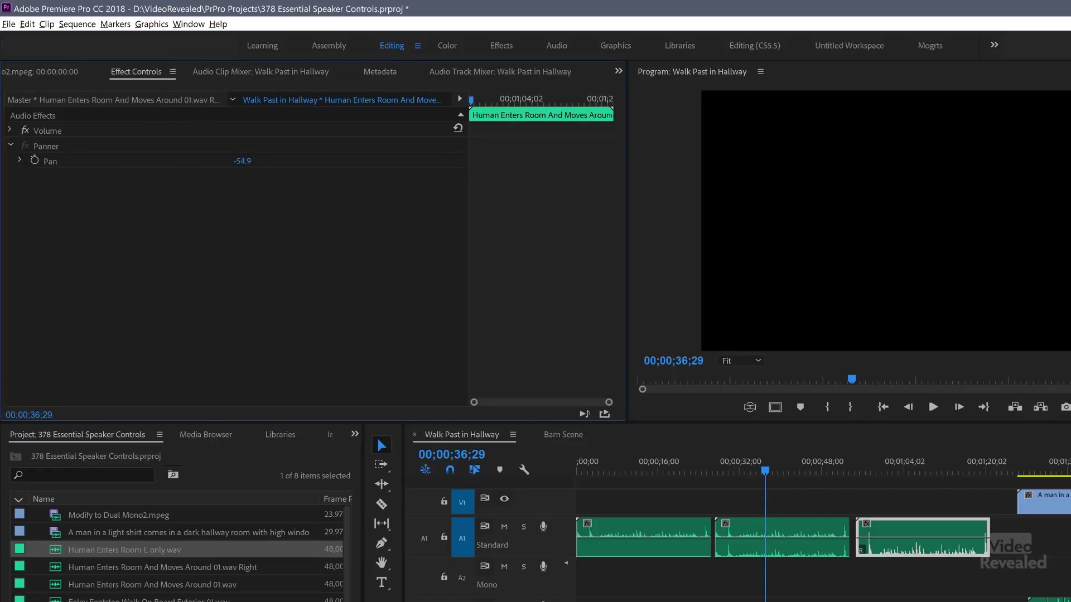
click(761, 529)
drag(236, 178, 180, 177)
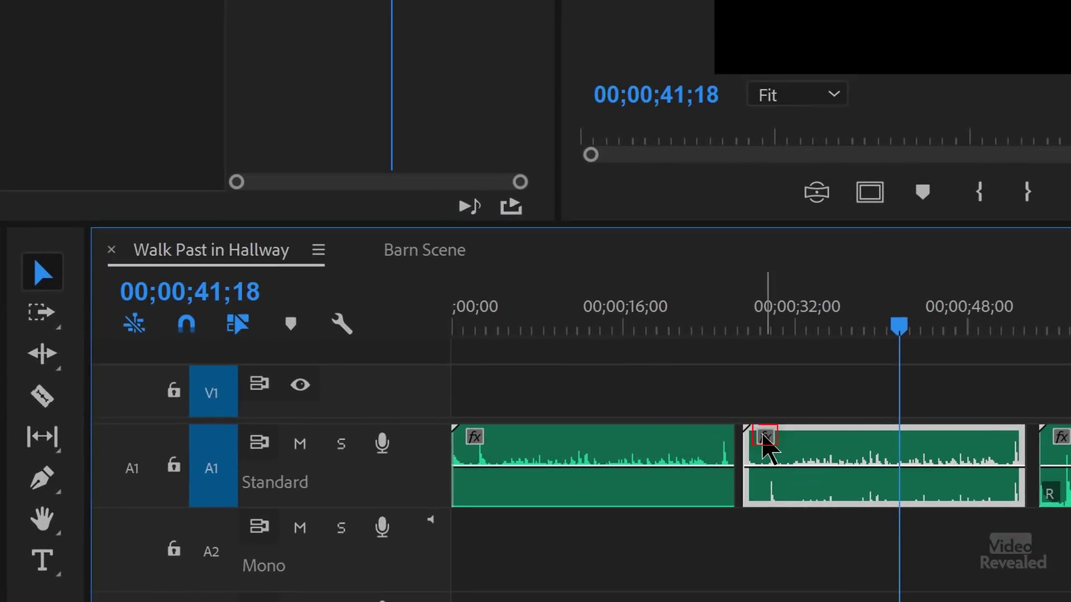
- Show Panner Balance on the clip, add a keyframe and drag it to ramp the pan across
click(765, 437)
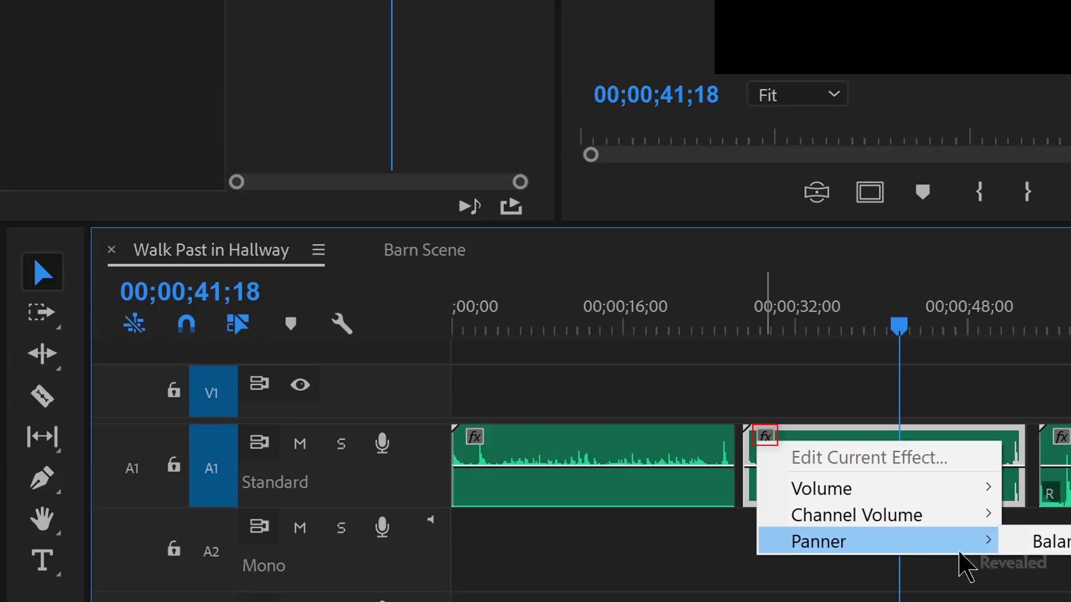
click(1046, 542)
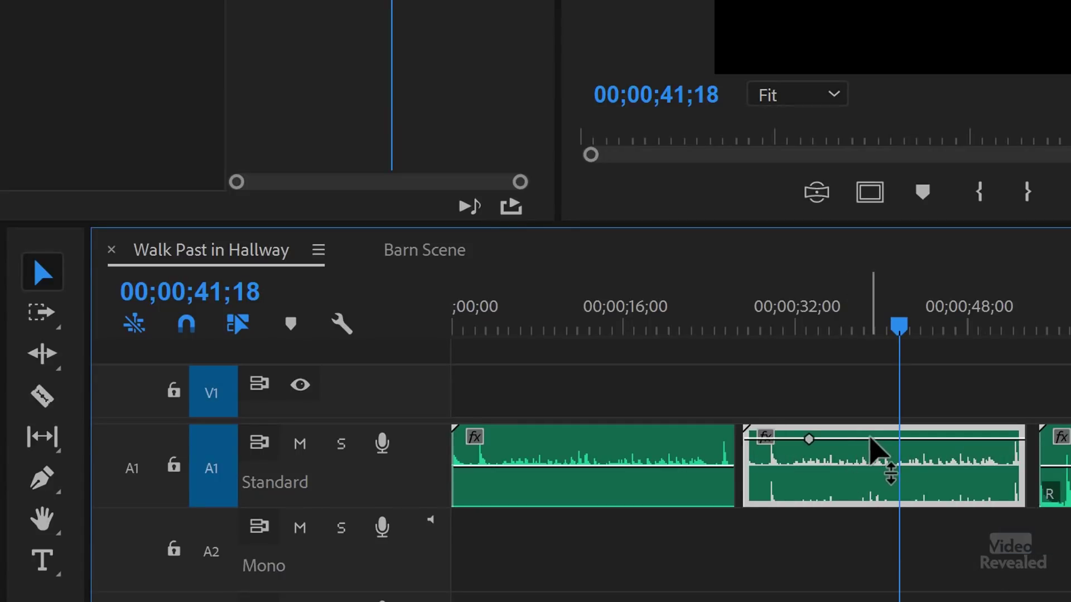
ctrl+click(926, 440)
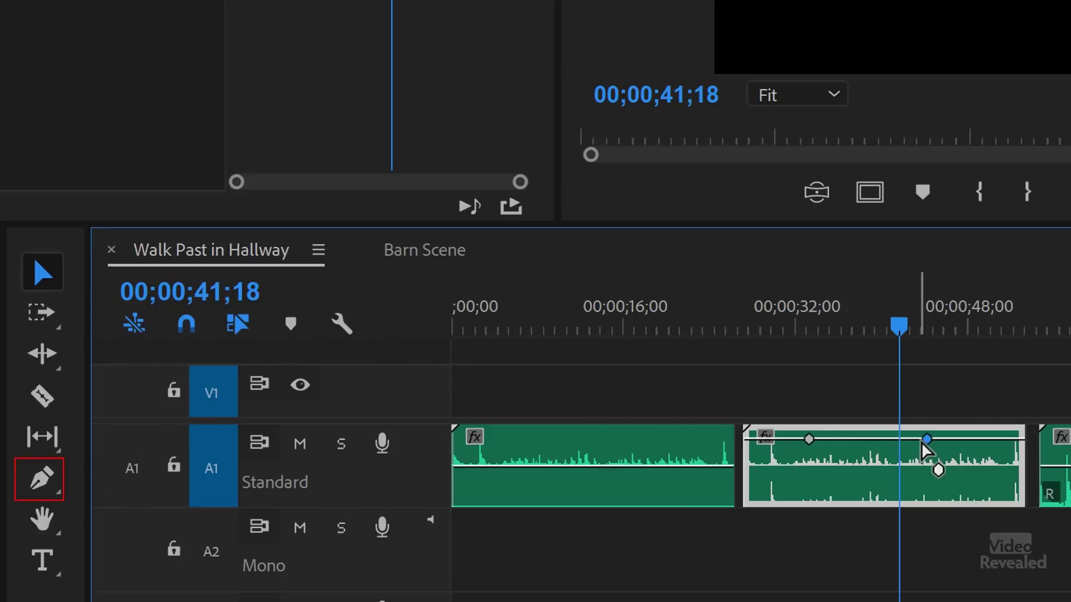
drag(923, 442, 940, 495)
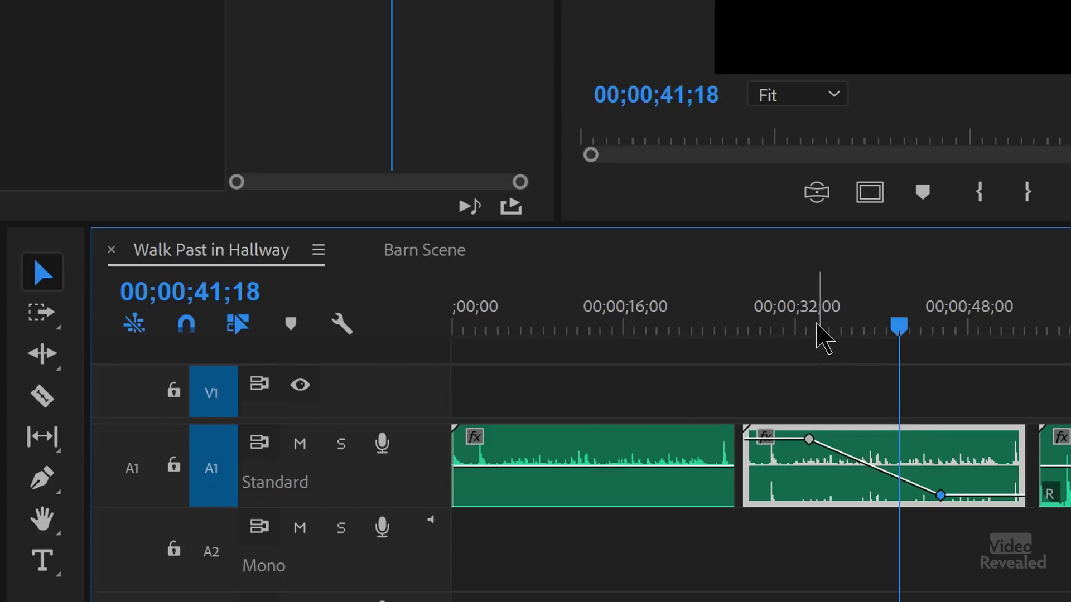
click(802, 328)
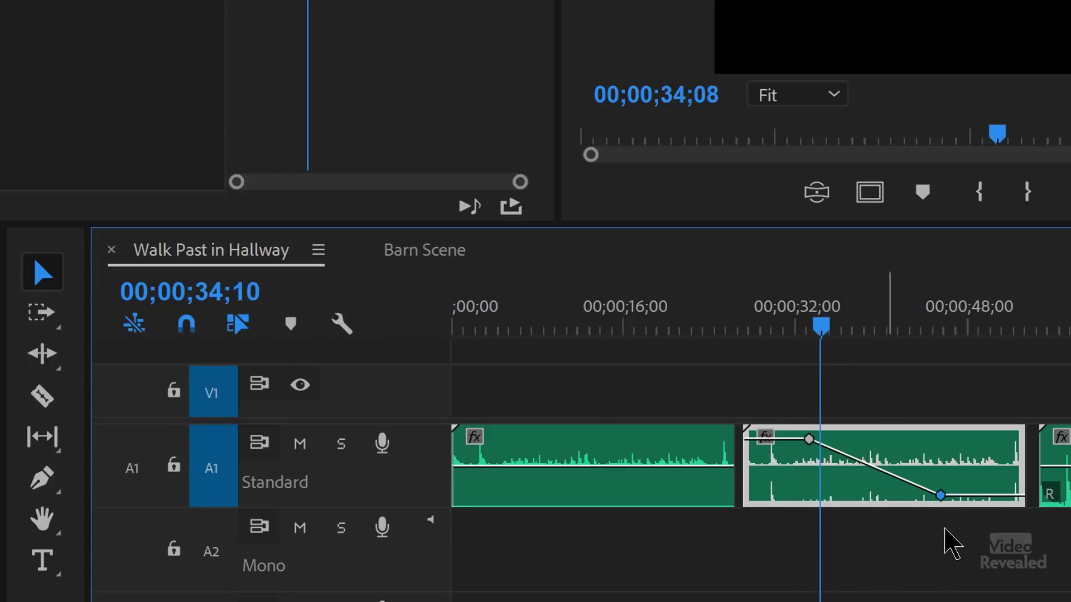
drag(940, 495, 880, 579)
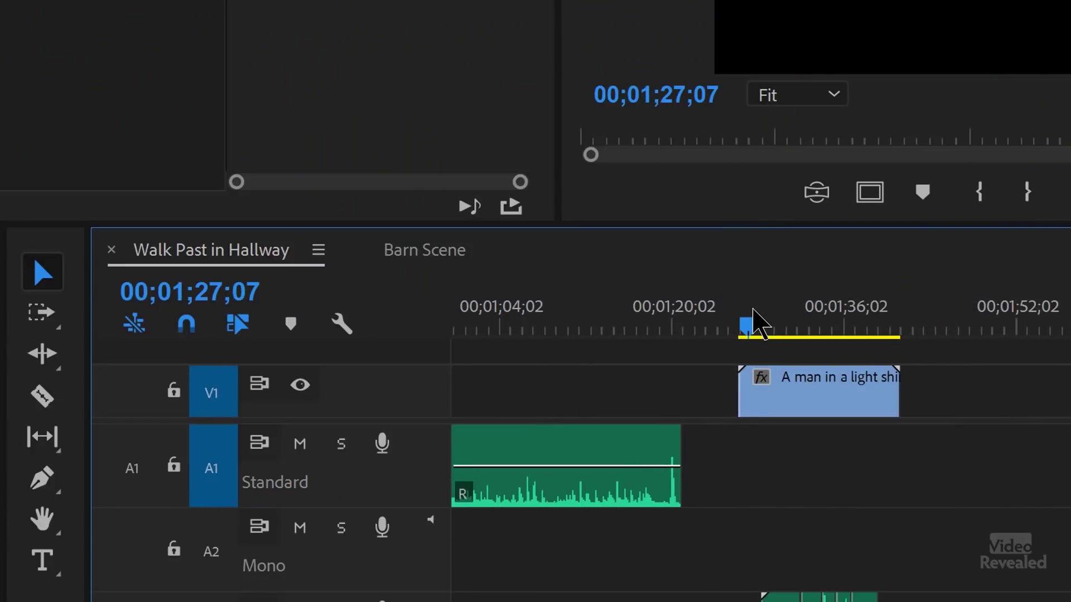
drag(754, 312, 769, 321)
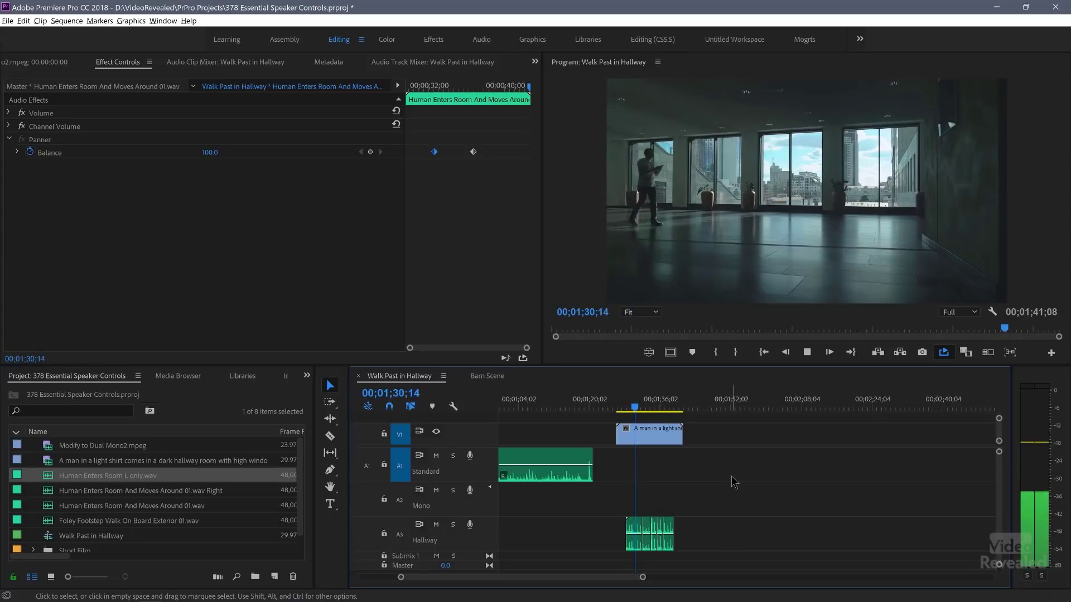
key(=)
key(=)
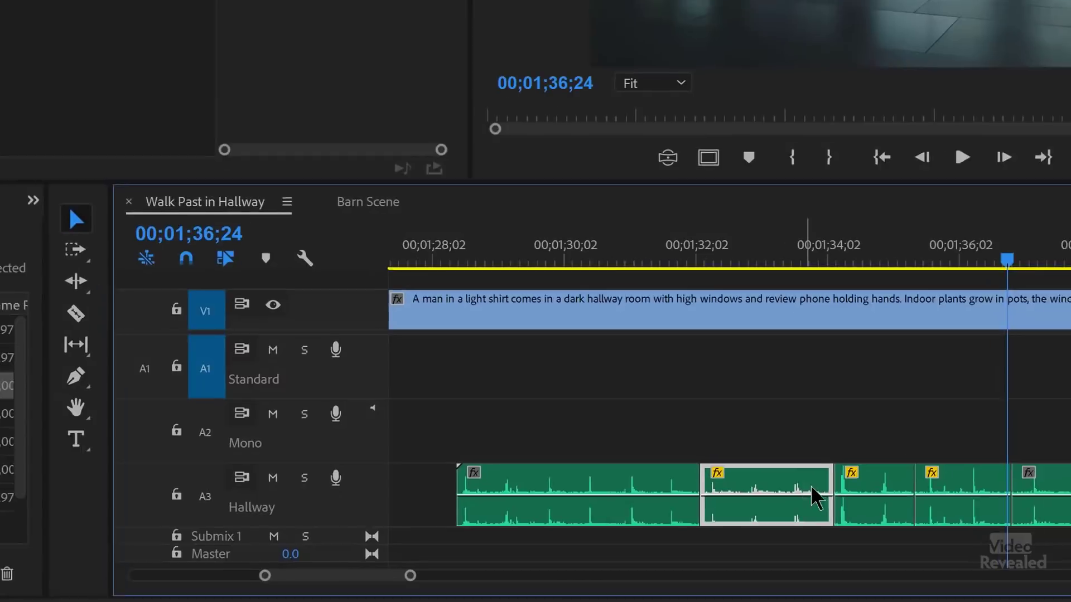
- Rate-stretch the first Hallway clip 6 frames shorter, speeding it up instead of trimming
click(869, 485)
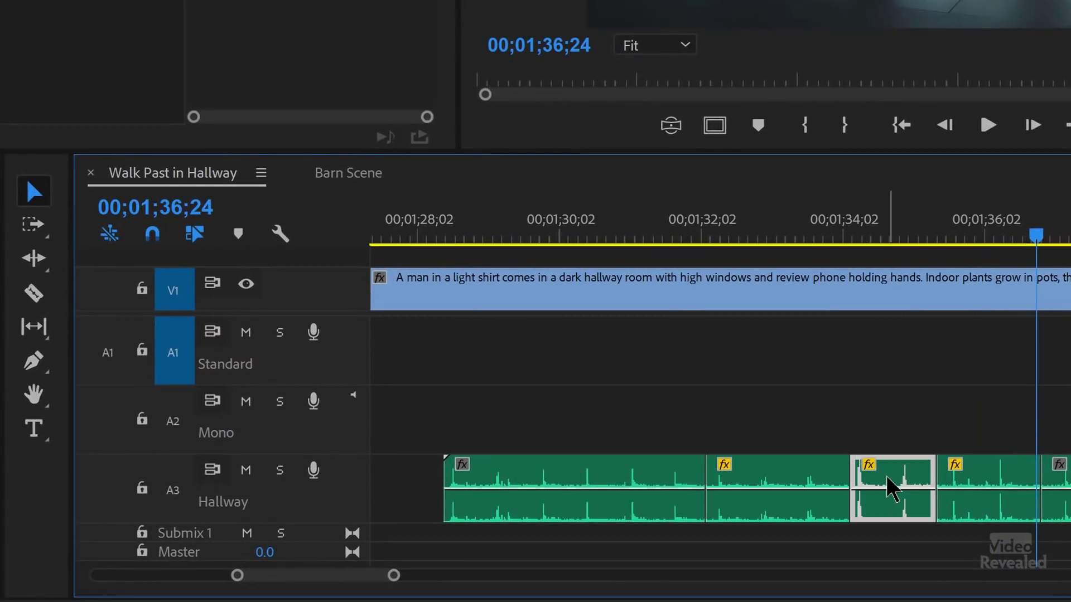
click(970, 483)
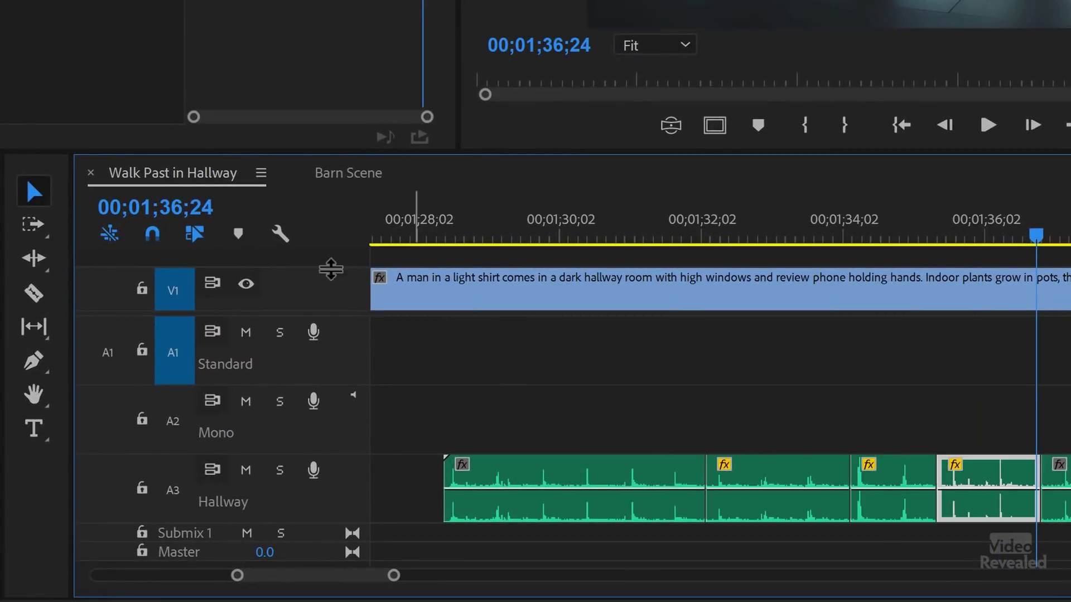
drag(34, 258, 123, 318)
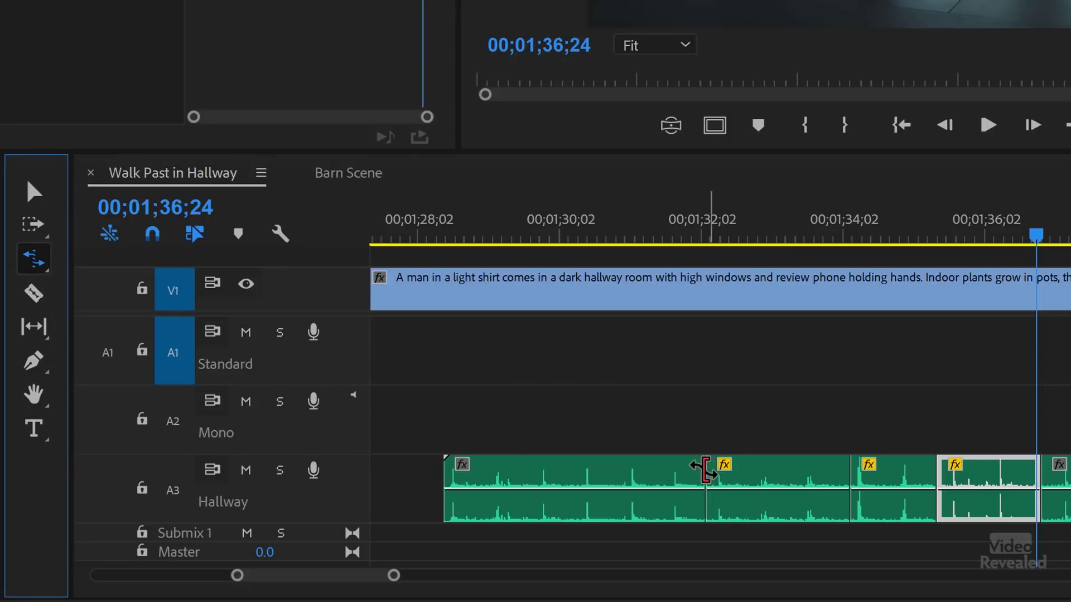
drag(705, 468, 632, 469)
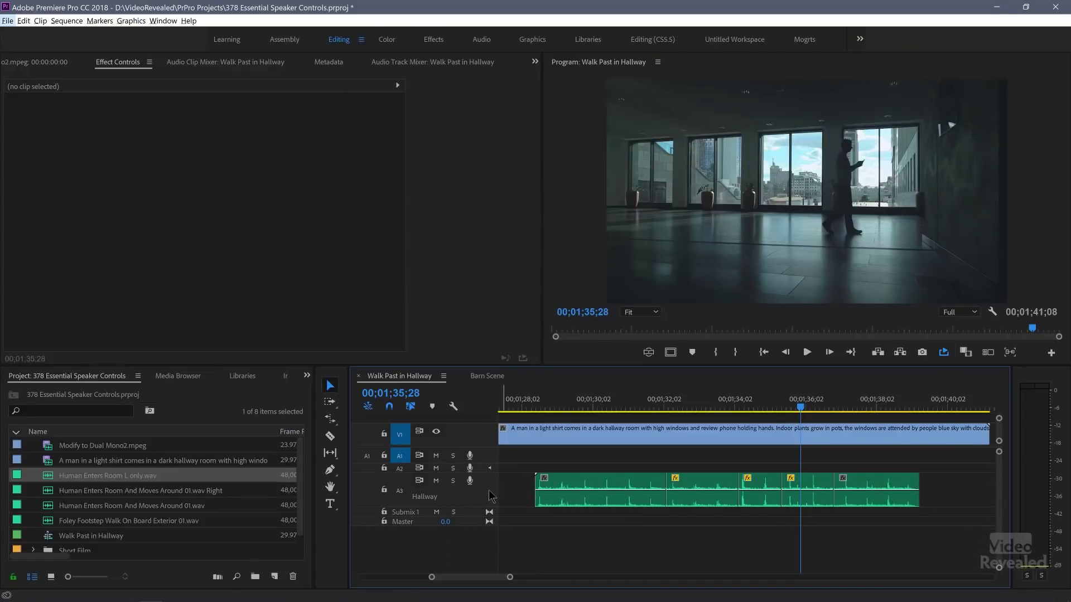
double_click(487, 497)
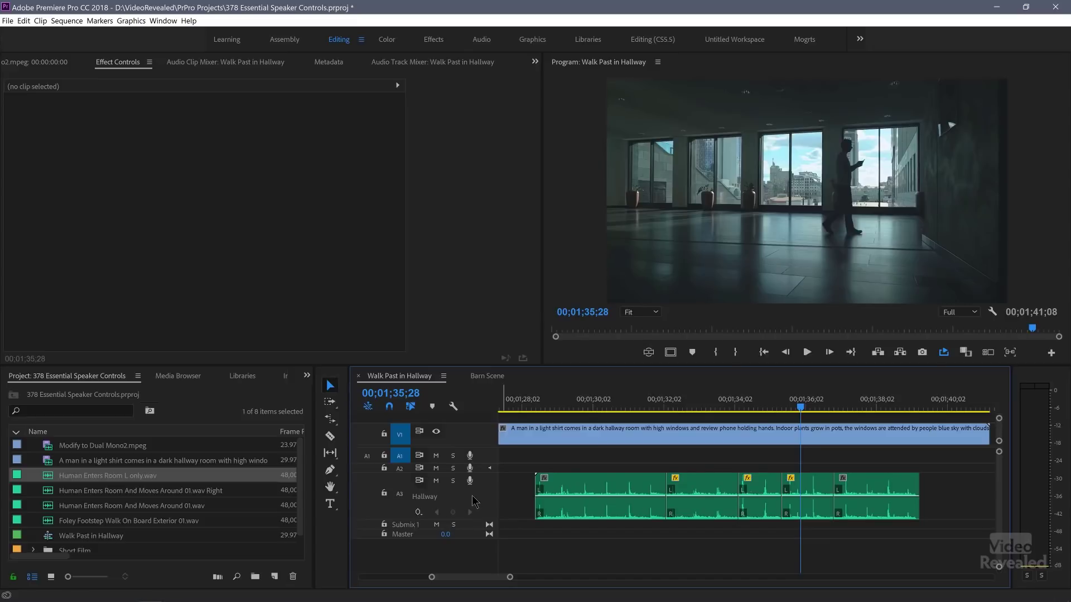
- Show the A3 Track Panner Balance line and drag it fully left to -100
double_click(491, 501)
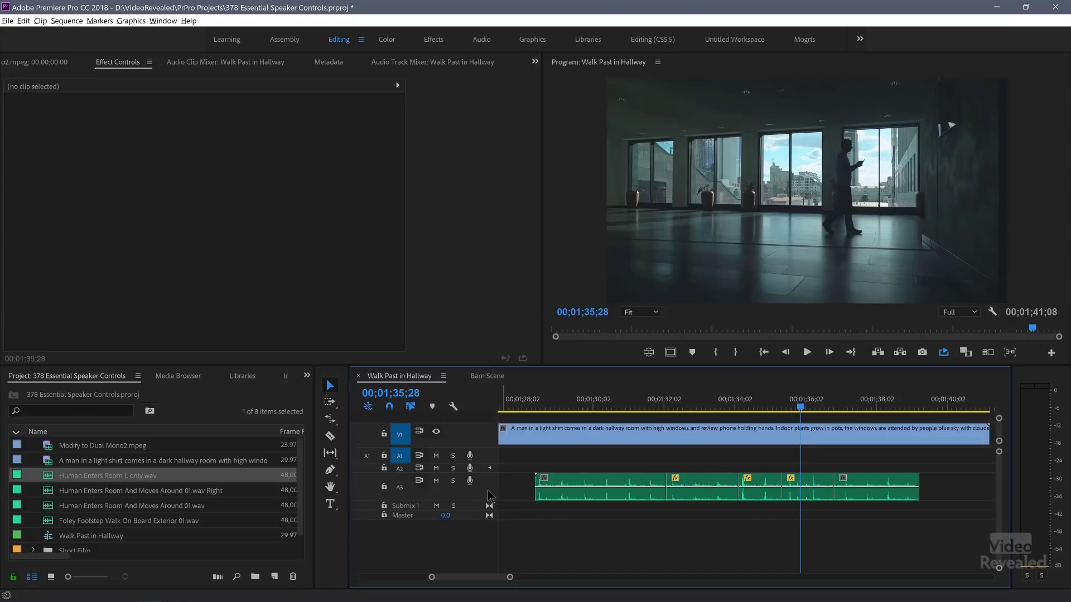
double_click(488, 496)
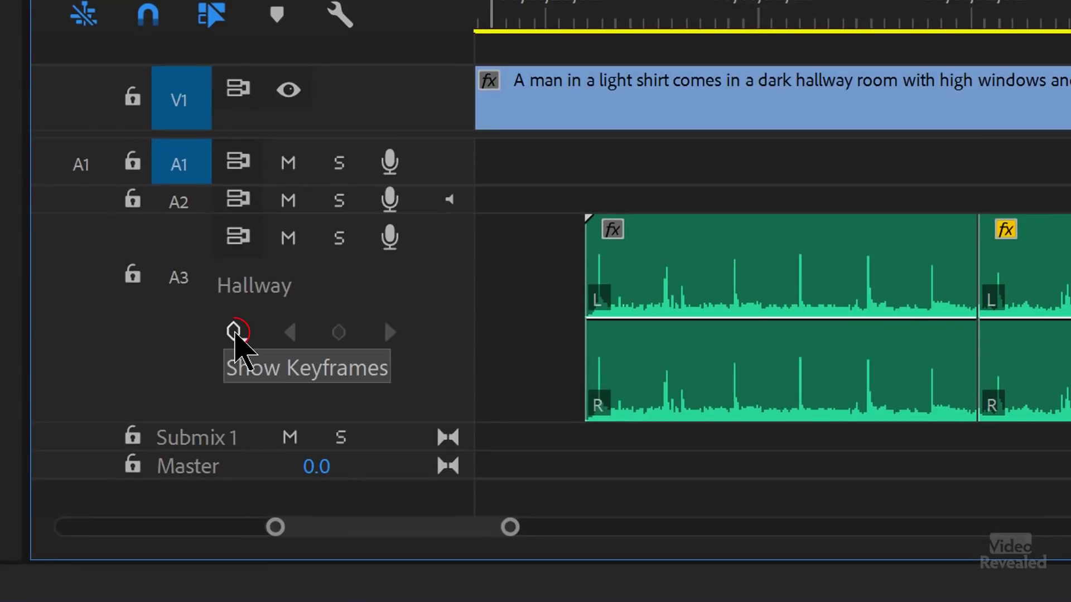
click(235, 333)
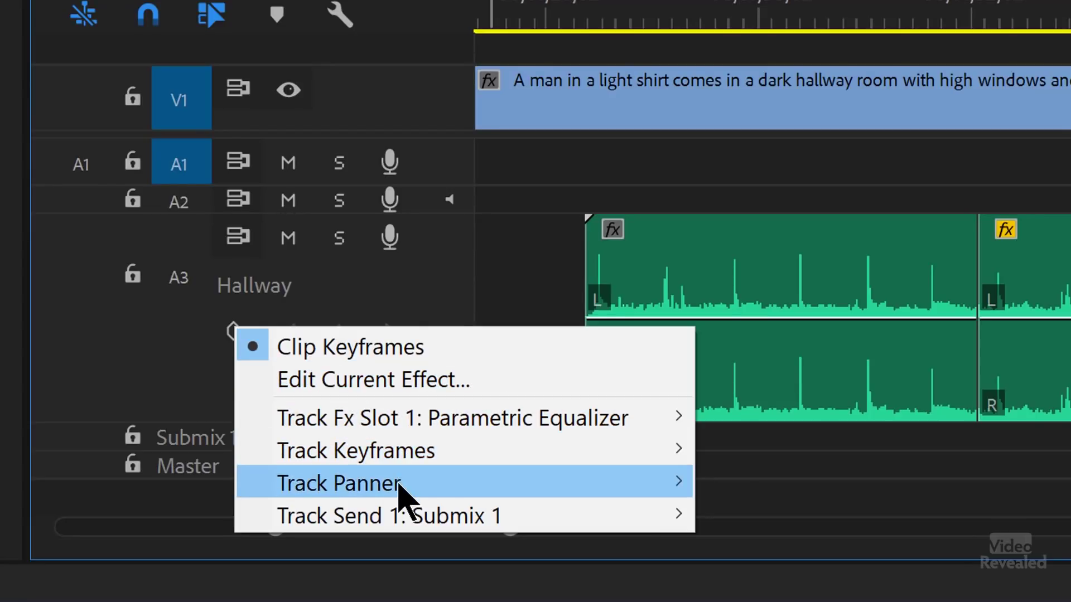
mouse_move(400, 490)
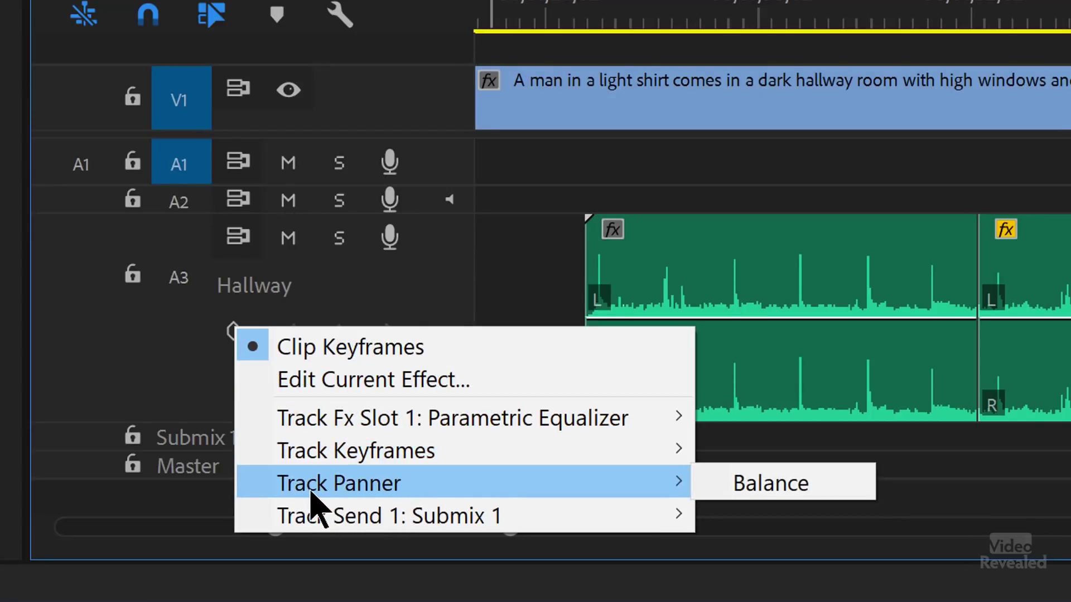
click(773, 484)
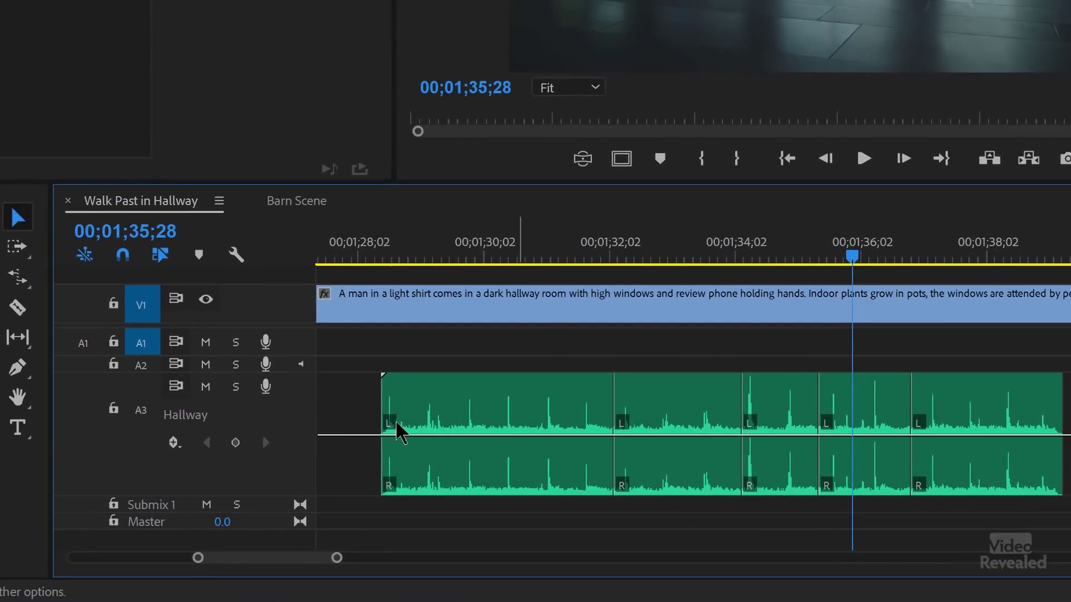
drag(368, 435, 387, 253)
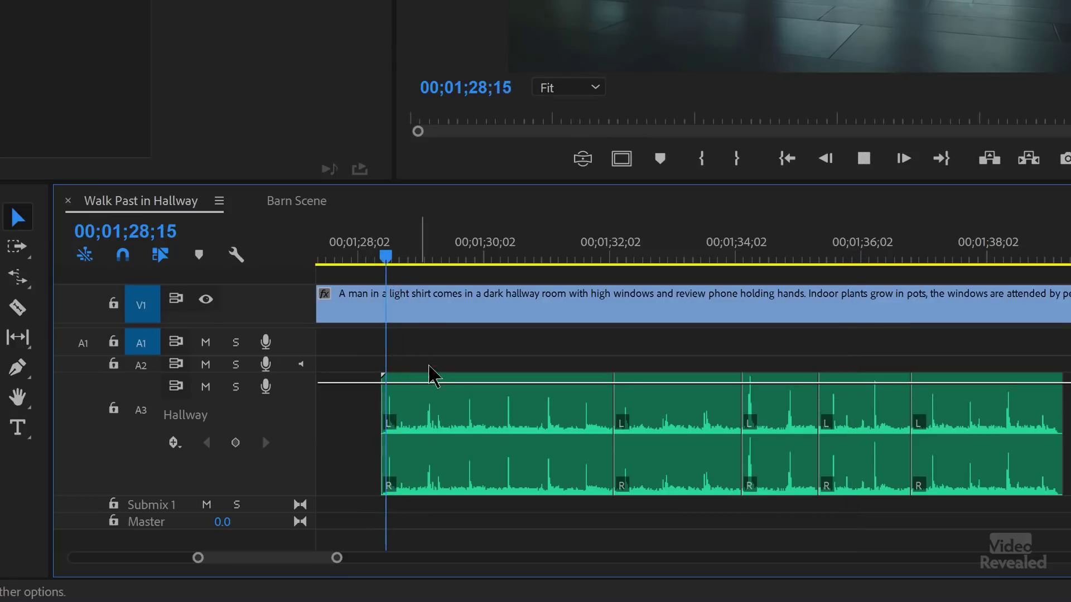
- Keyframe the A3 balance from -100 at the clips' start to +100 at their end
key(space)
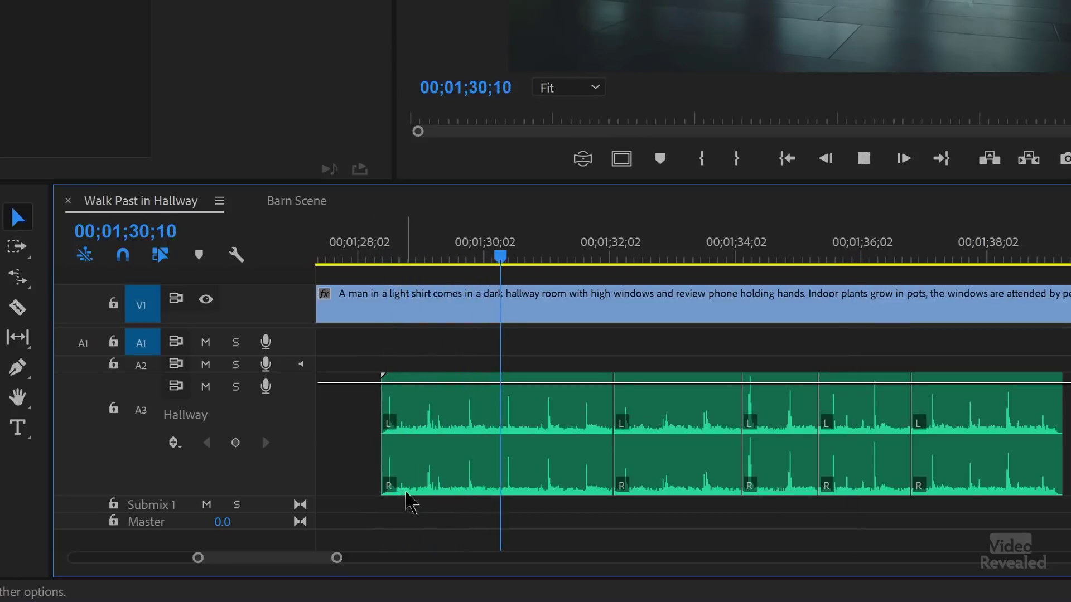
key(space)
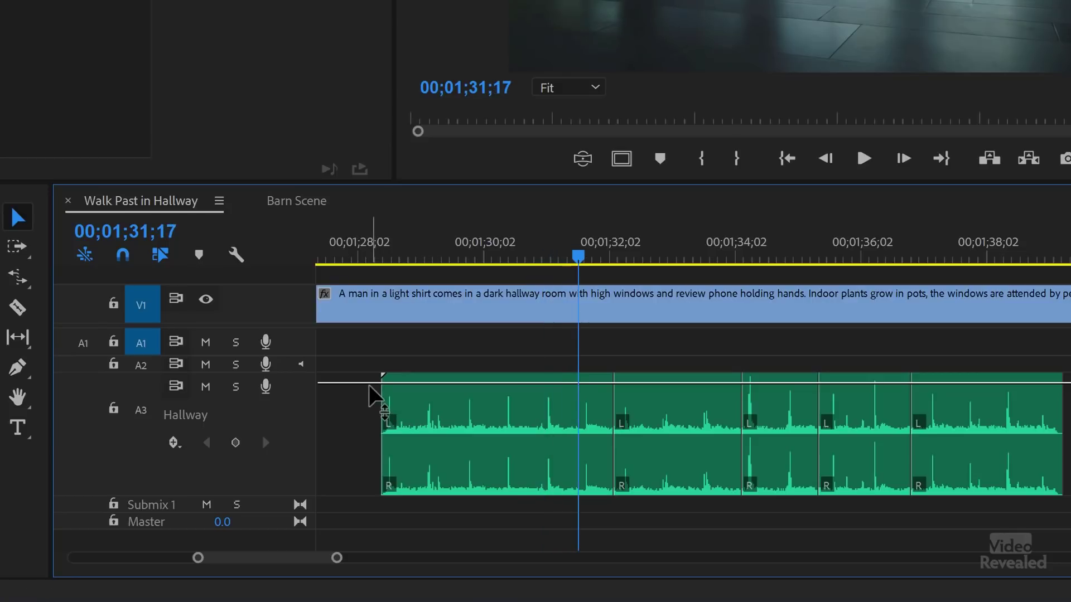
drag(375, 382, 385, 486)
key(space)
key(space)
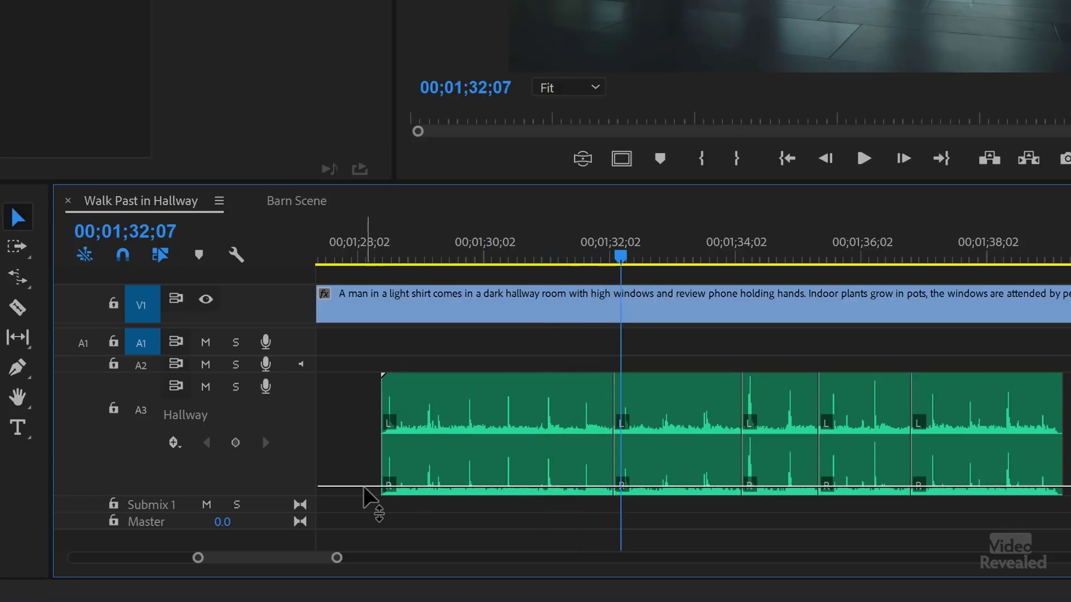
drag(363, 487, 364, 382)
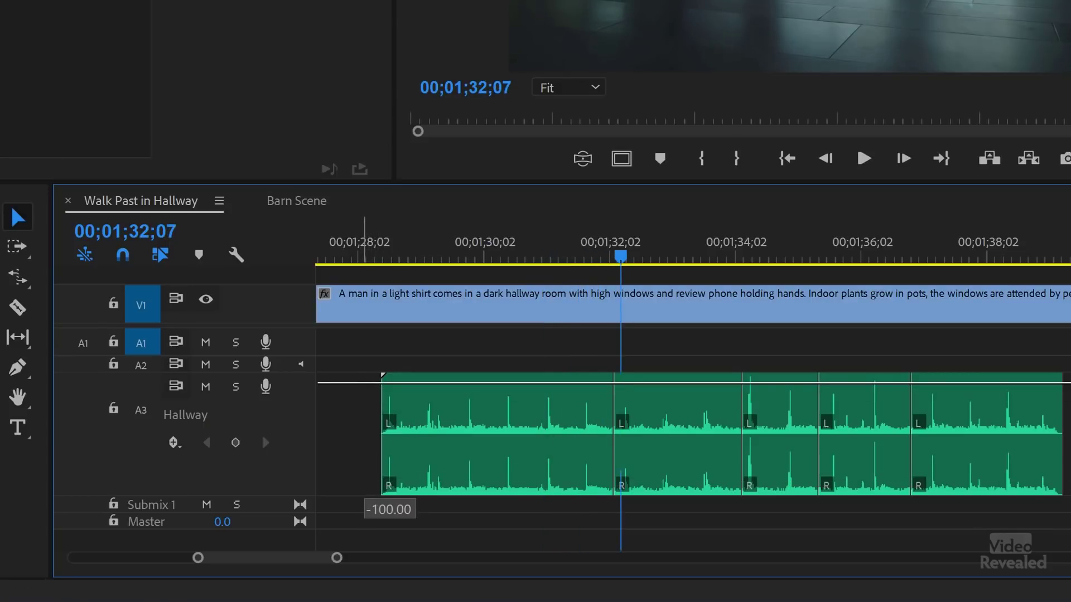
ctrl+click(377, 384)
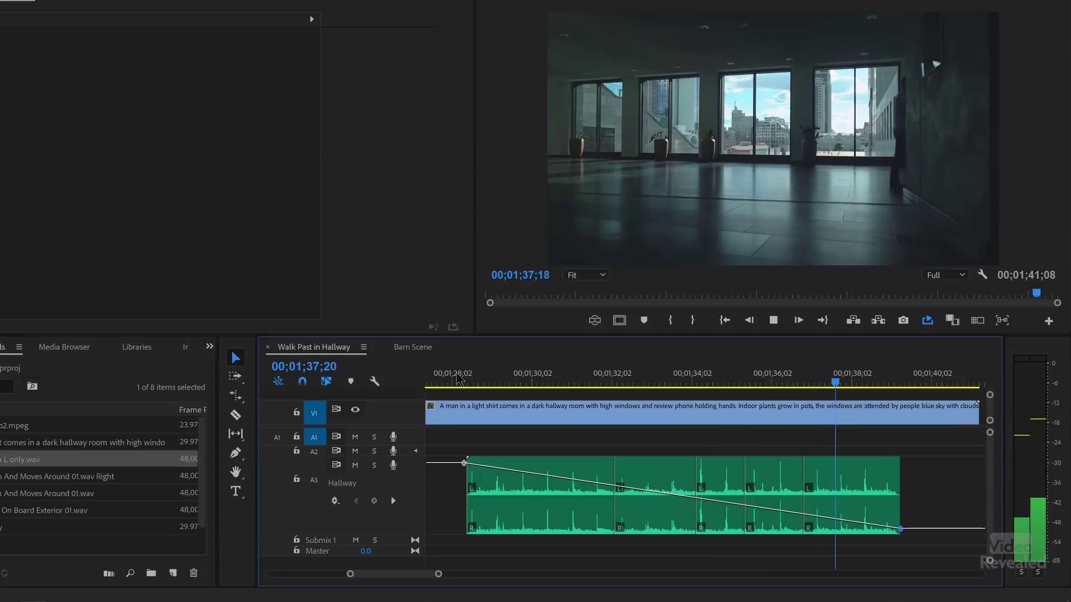
key(space)
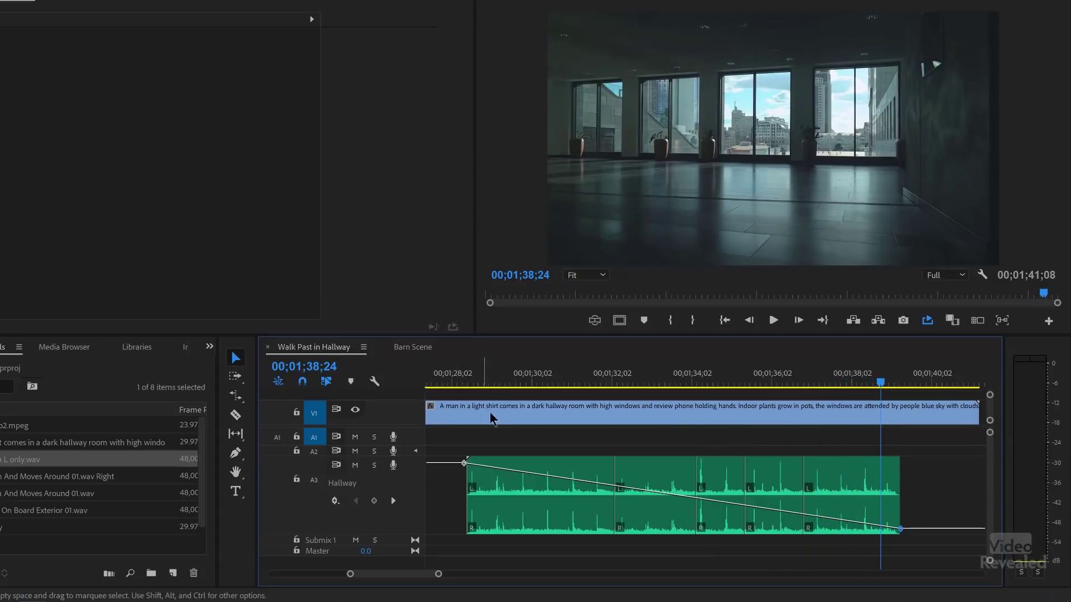
- Show the Audio Track Mixer with its effects and sends area expanded
click(331, 0)
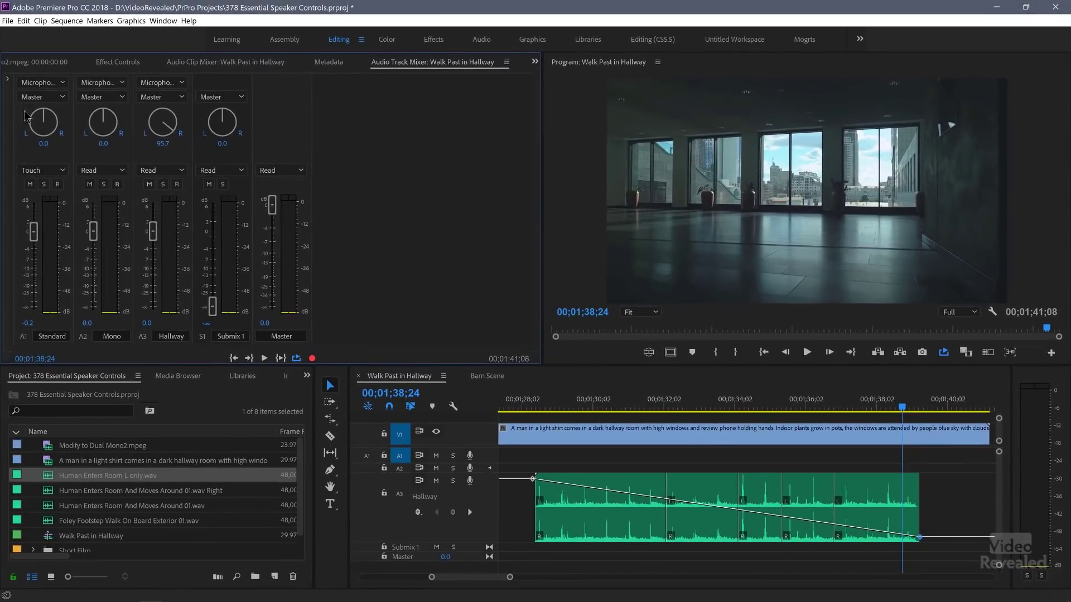
click(8, 79)
click(185, 129)
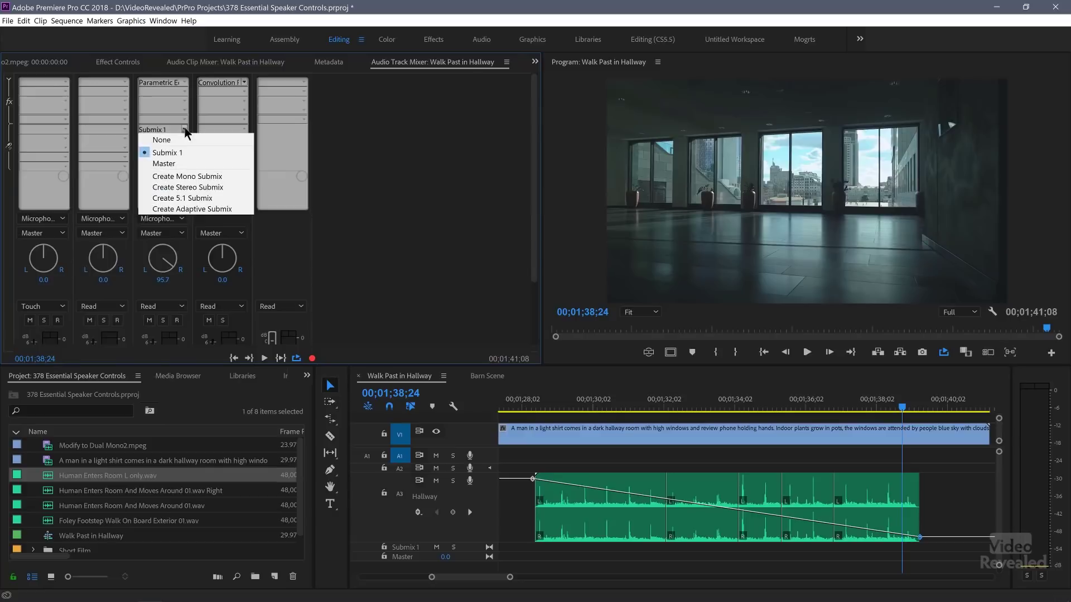
click(223, 69)
key(shift+6)
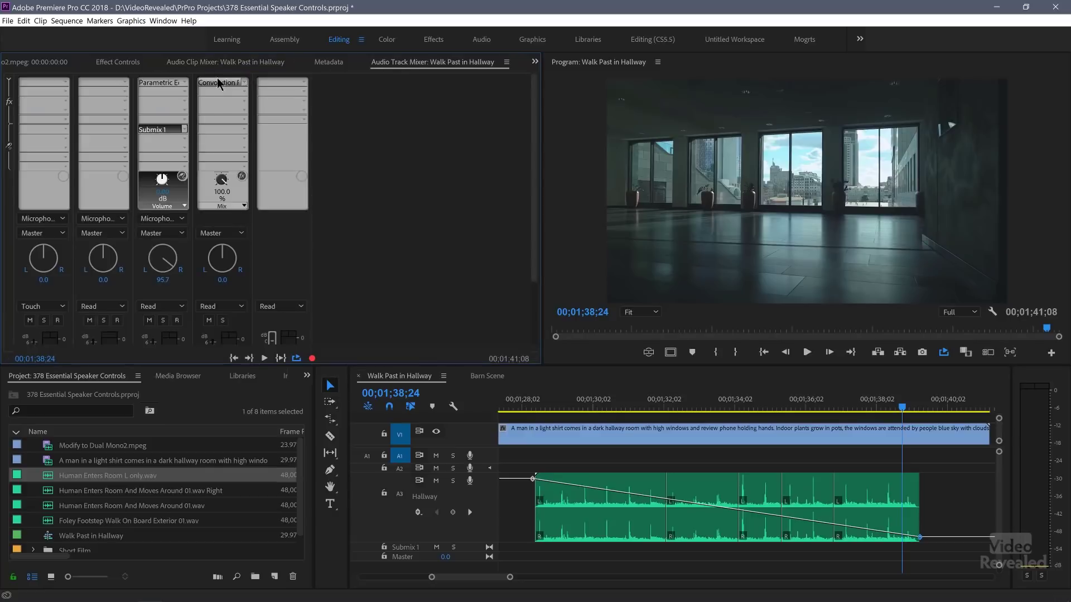
- Review Submix 1's Convolution Reverb (Bitter Hallway preset), then close it and collapse the effects area
double_click(222, 84)
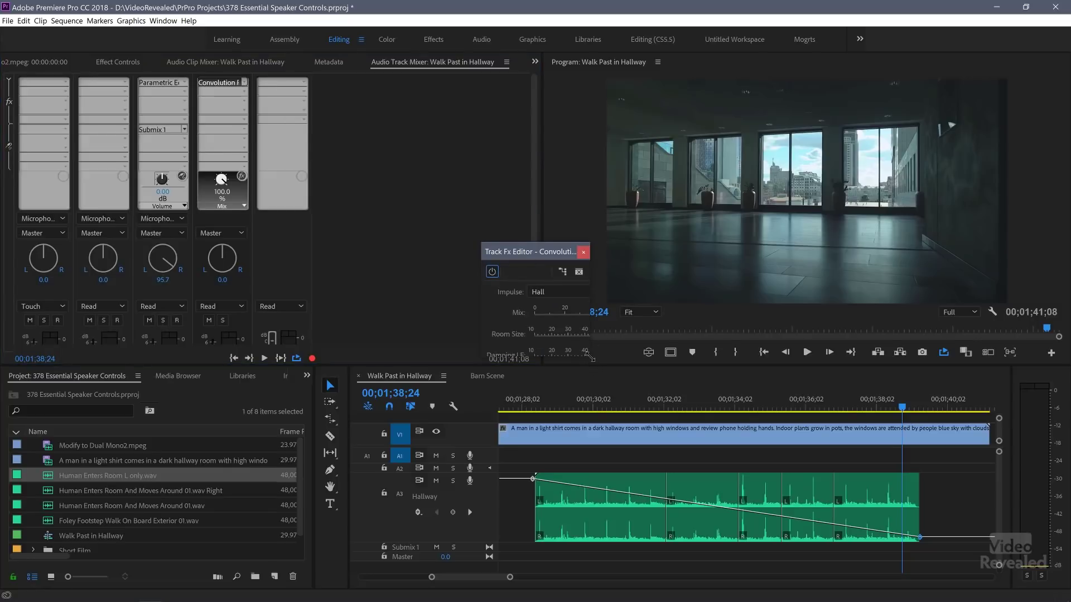
drag(592, 355, 713, 487)
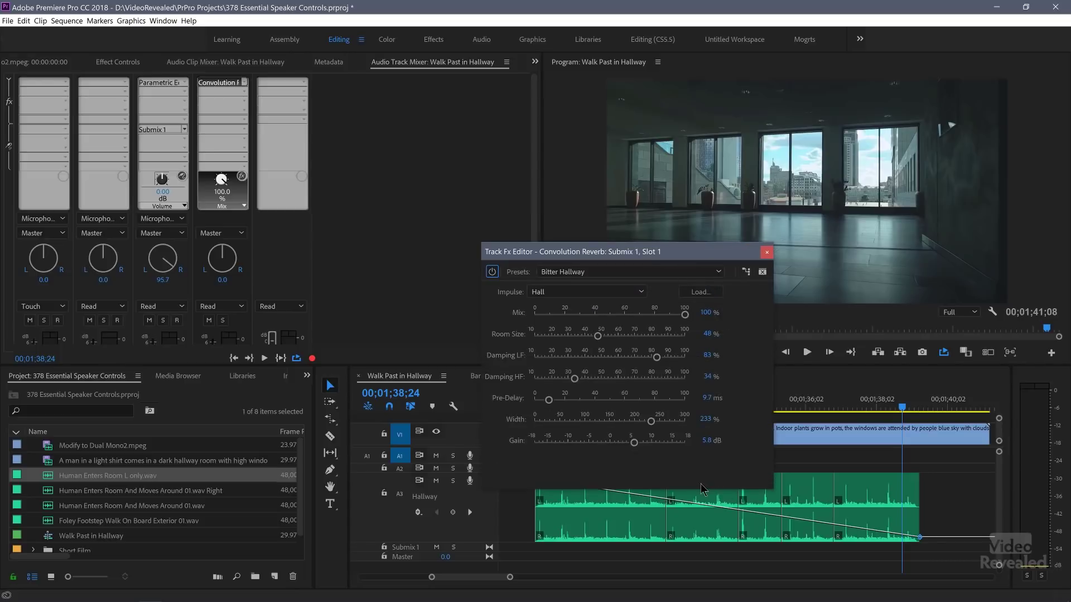
click(767, 253)
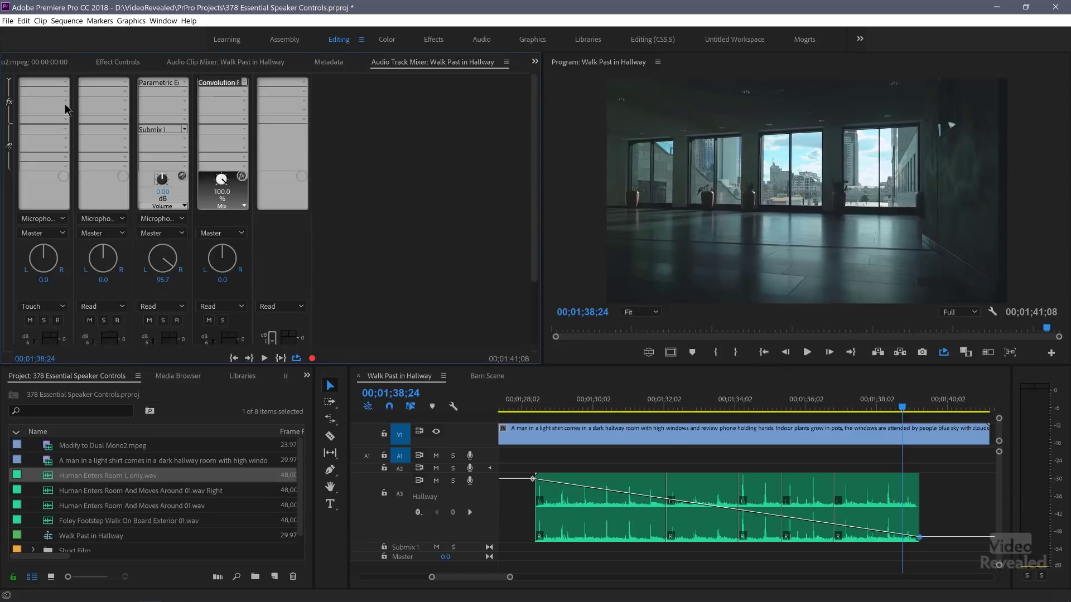
click(9, 81)
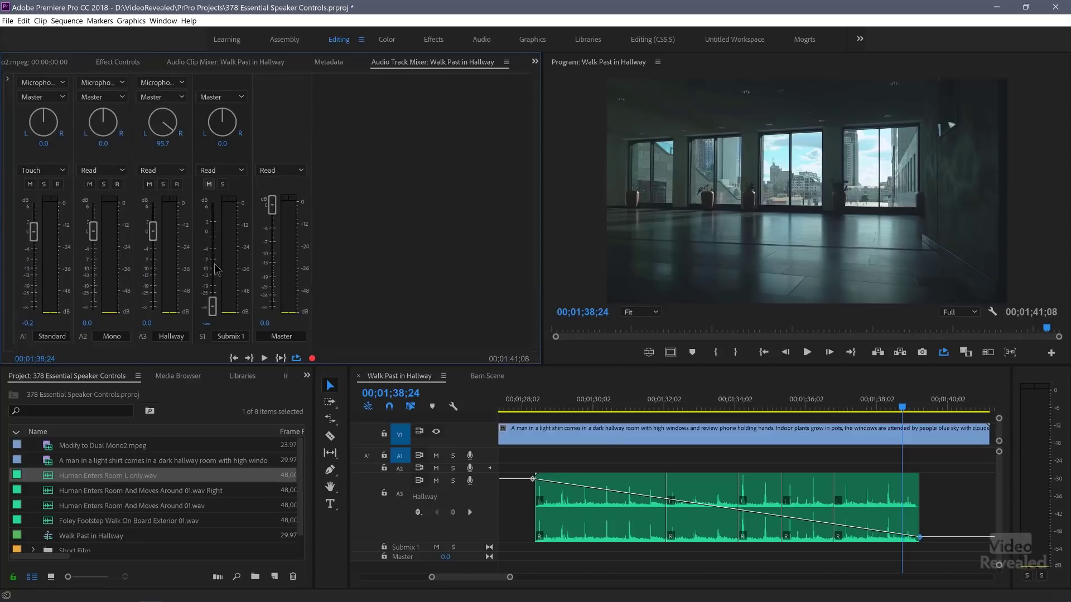
- Play the footsteps and raise the Submix 1 fader from silent to about -15.6 dB
mouse_move(212, 306)
mouse_down()
mouse_move(213, 233)
mouse_move(212, 328)
mouse_up()
click(550, 403)
key(space)
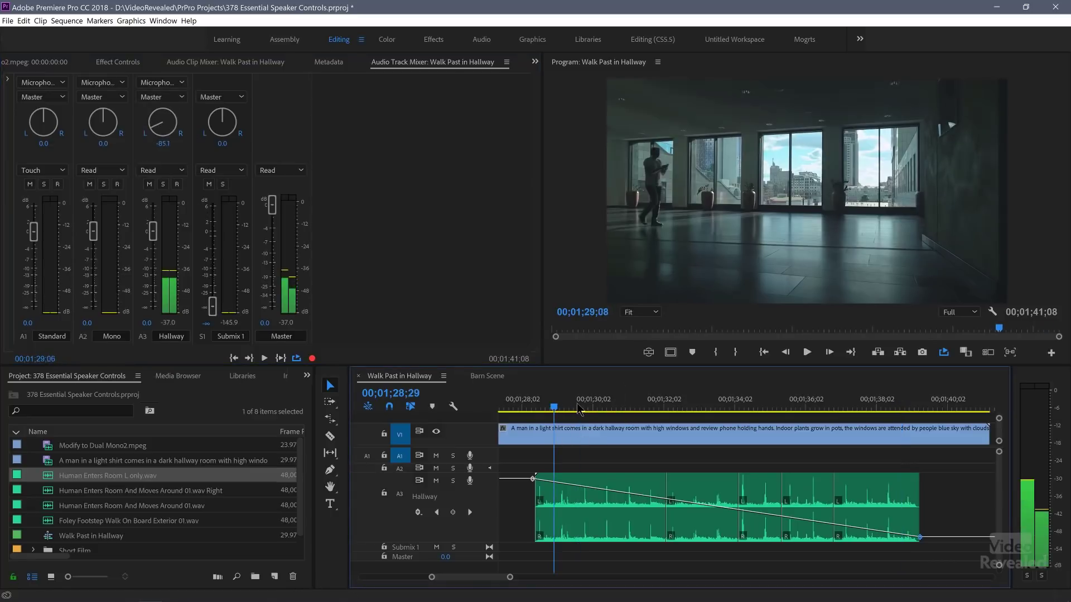
click(544, 407)
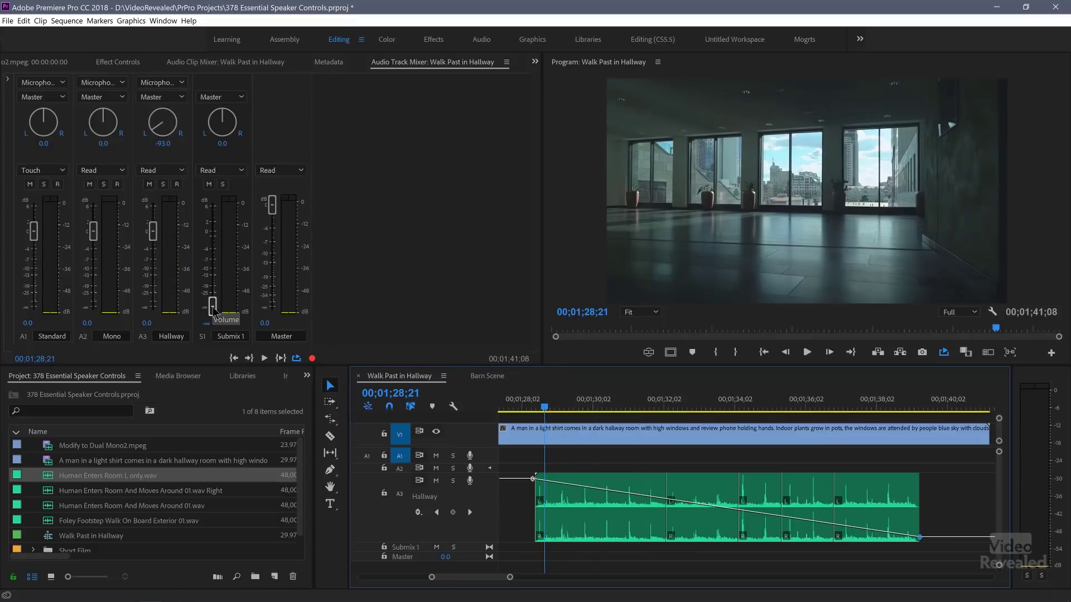
mouse_move(213, 309)
mouse_down()
mouse_move(212, 296)
mouse_move(210, 307)
mouse_up()
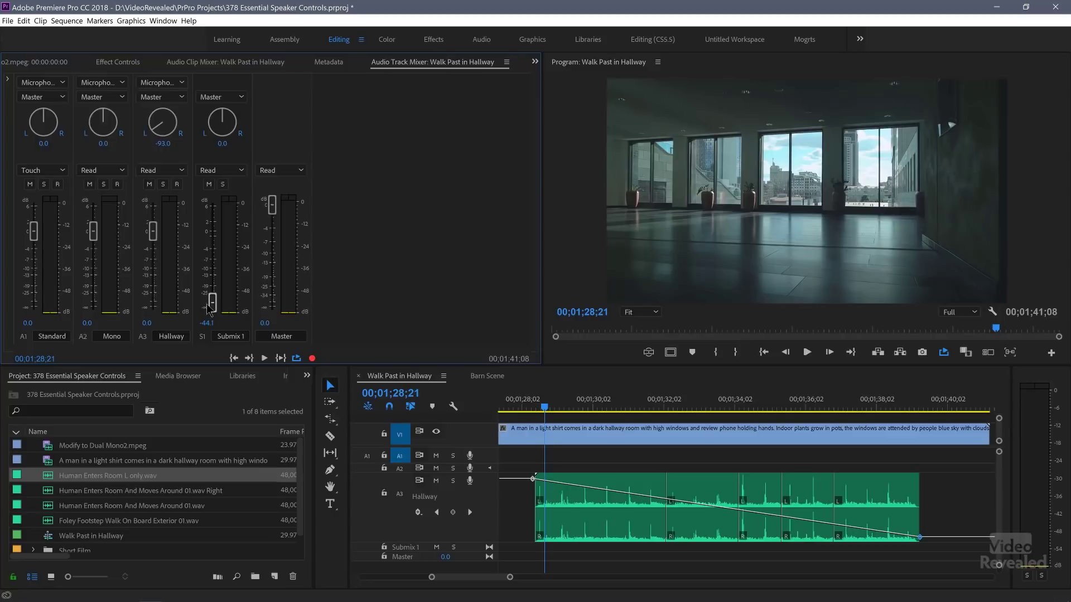
key(space)
drag(211, 306, 214, 286)
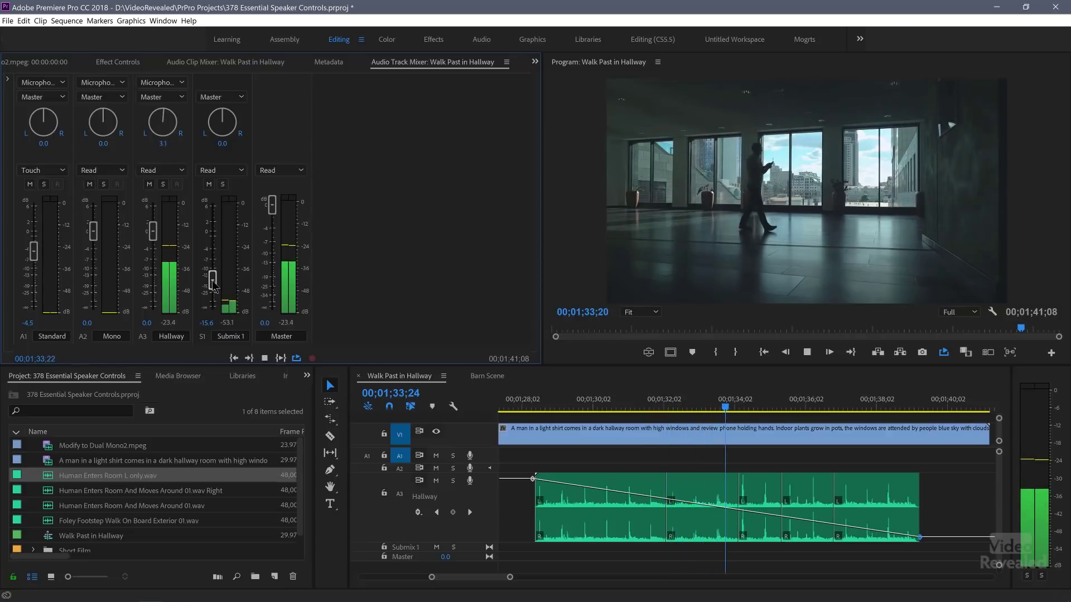